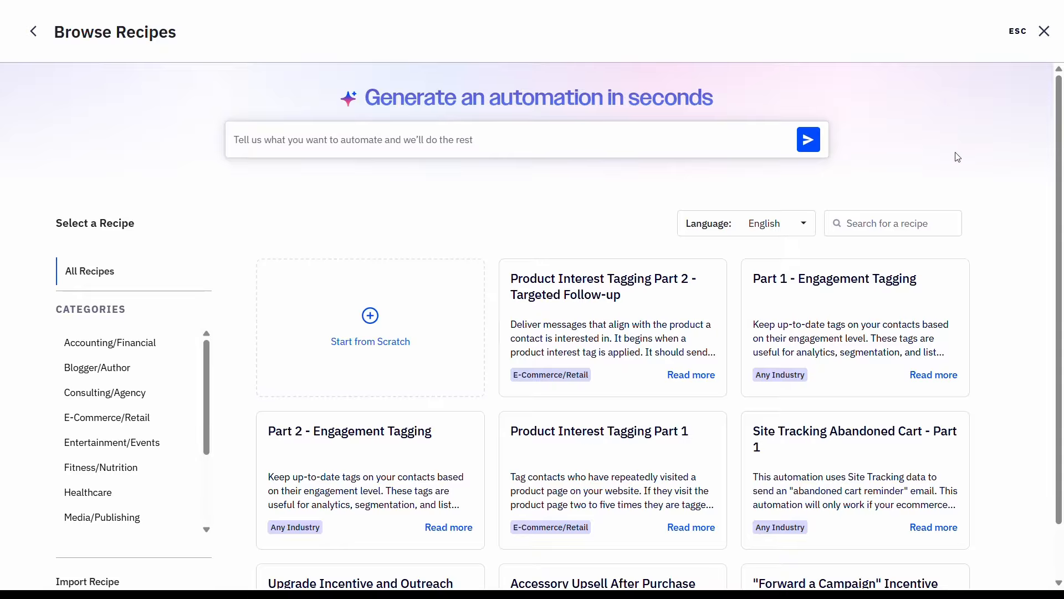
Step: Leave the recipe browser and choose "Contact field changes" as the automation's start trigger
key("Escape")
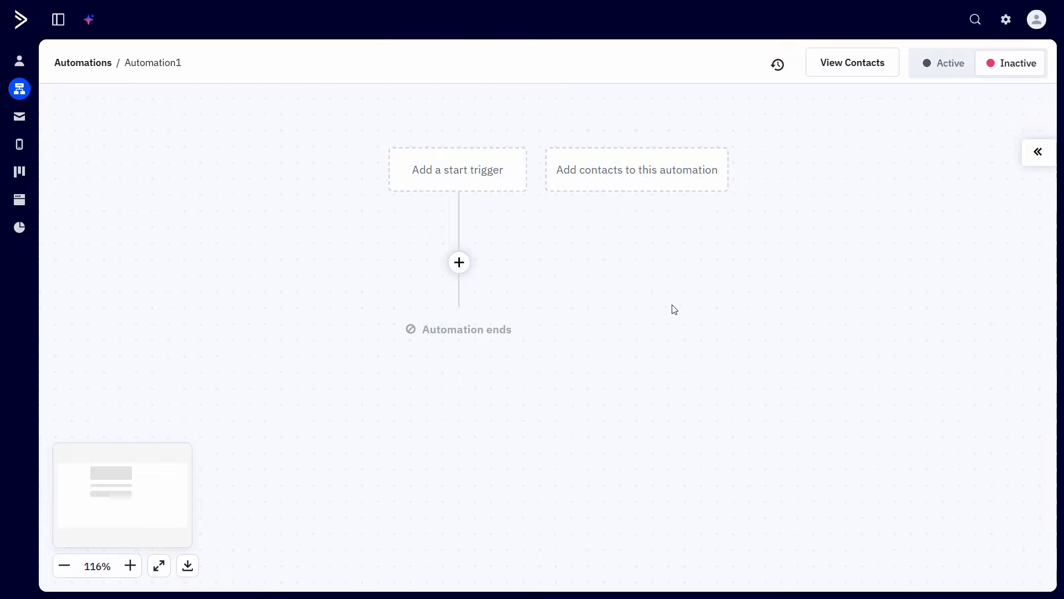
left_click(499, 185)
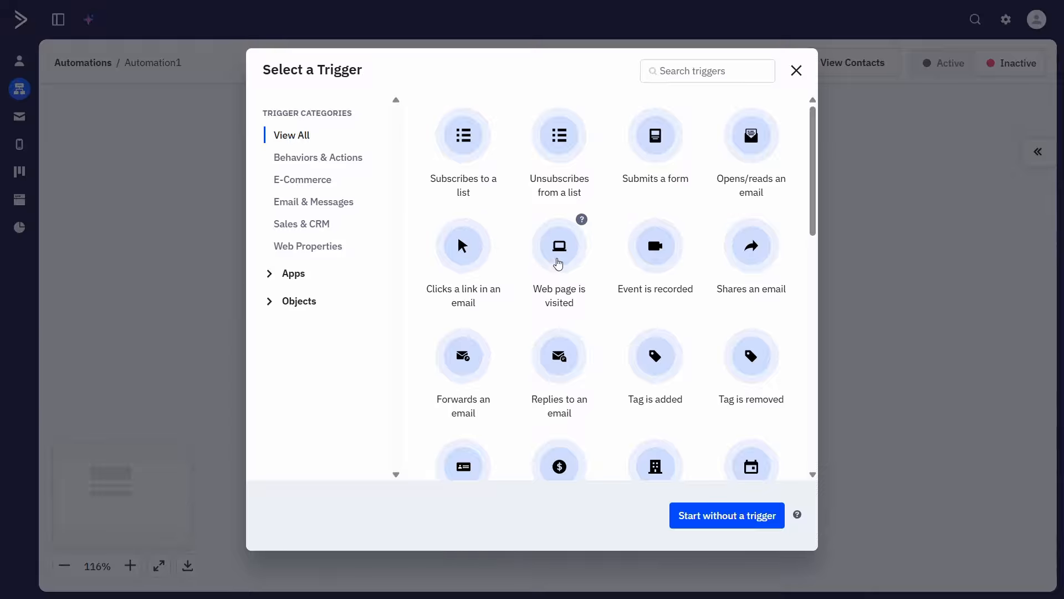
left_click_drag(812, 230, 813, 310)
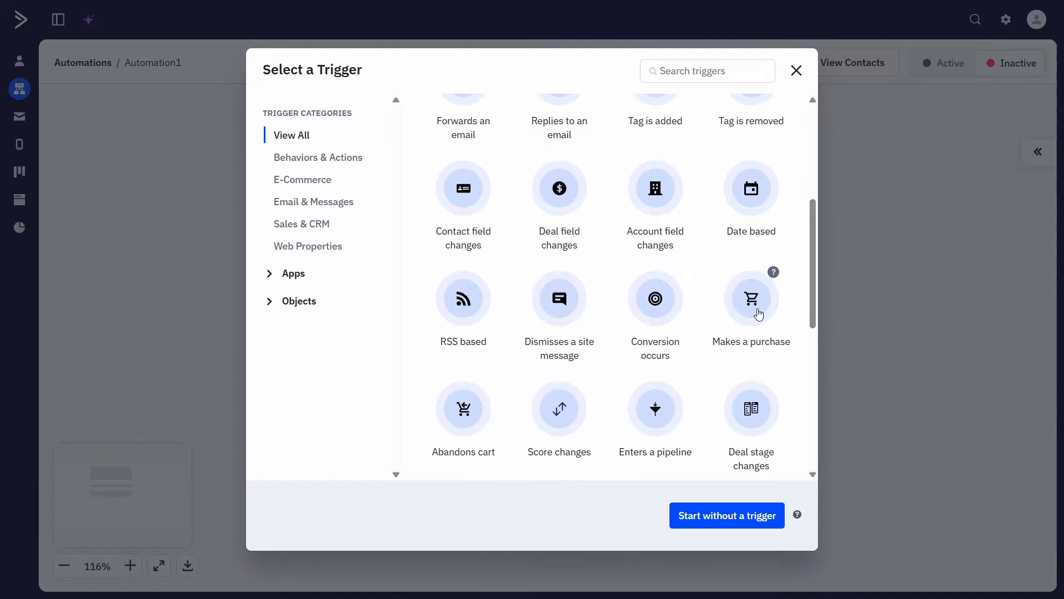
left_click(470, 206)
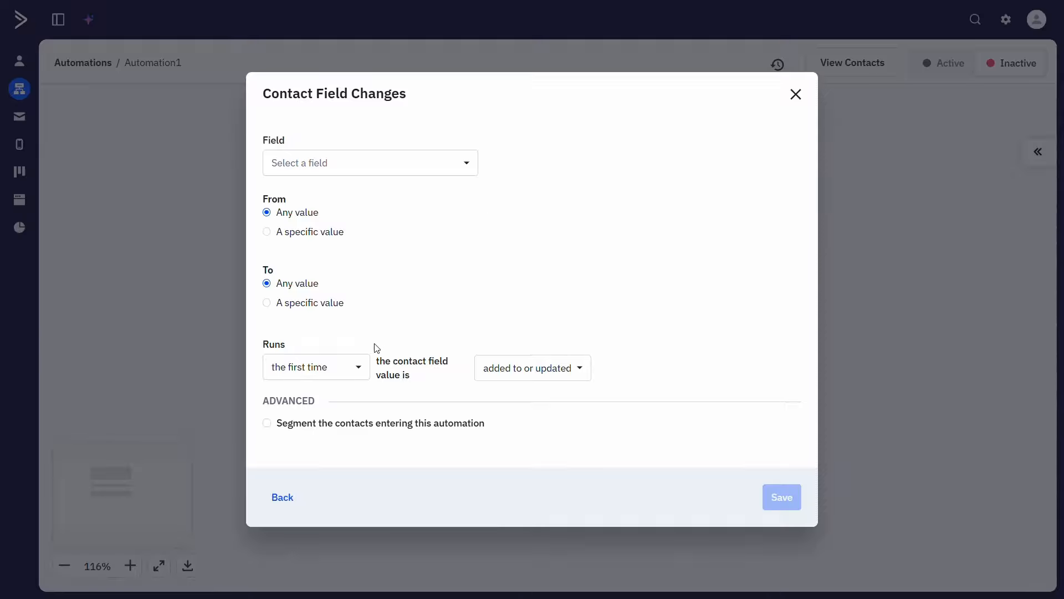
Step: Set the contact field trigger to run every time the contact field value is "added to"
left_click(360, 376)
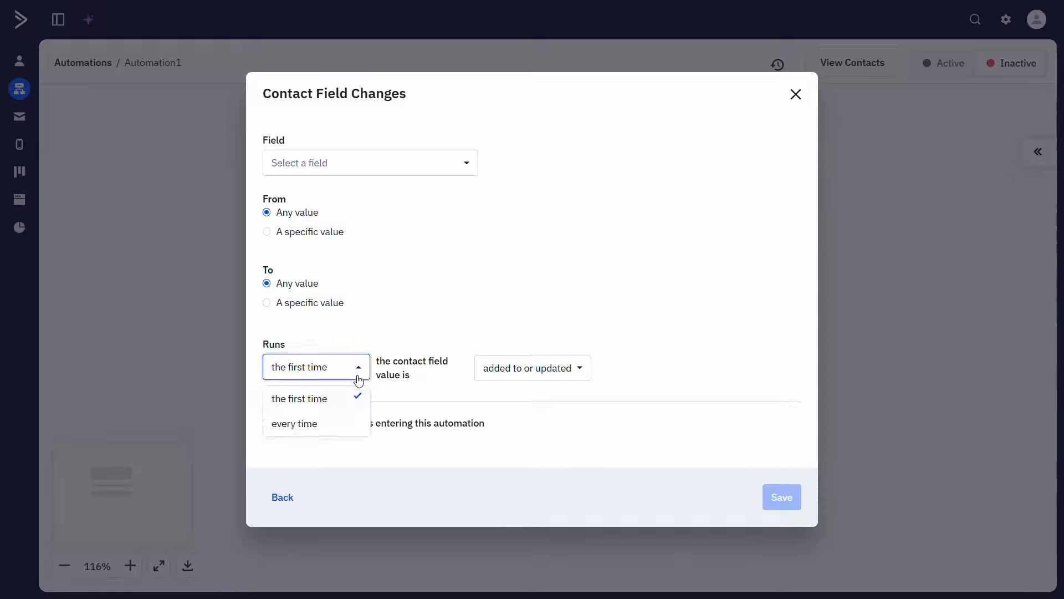
left_click(347, 429)
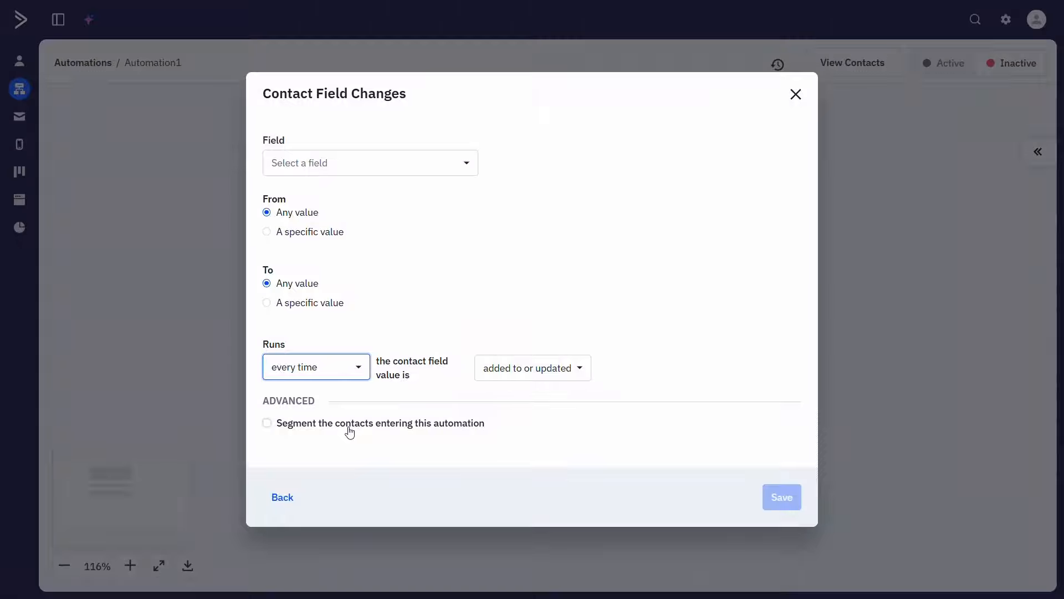
left_click(487, 371)
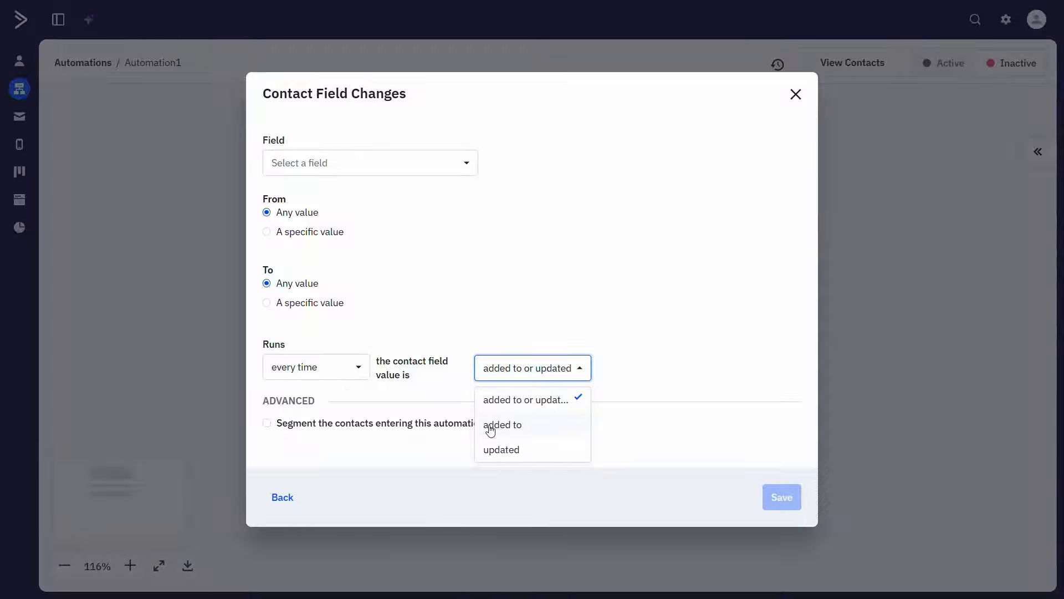
left_click(490, 426)
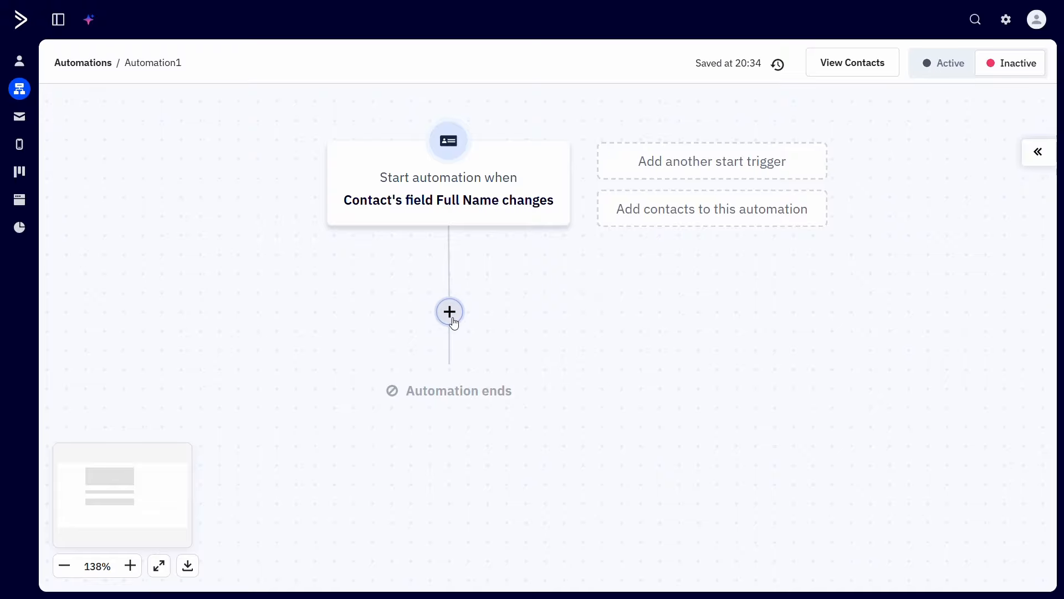
Step: Review the contact and CRM actions that can be added below the start trigger
left_click(449, 311)
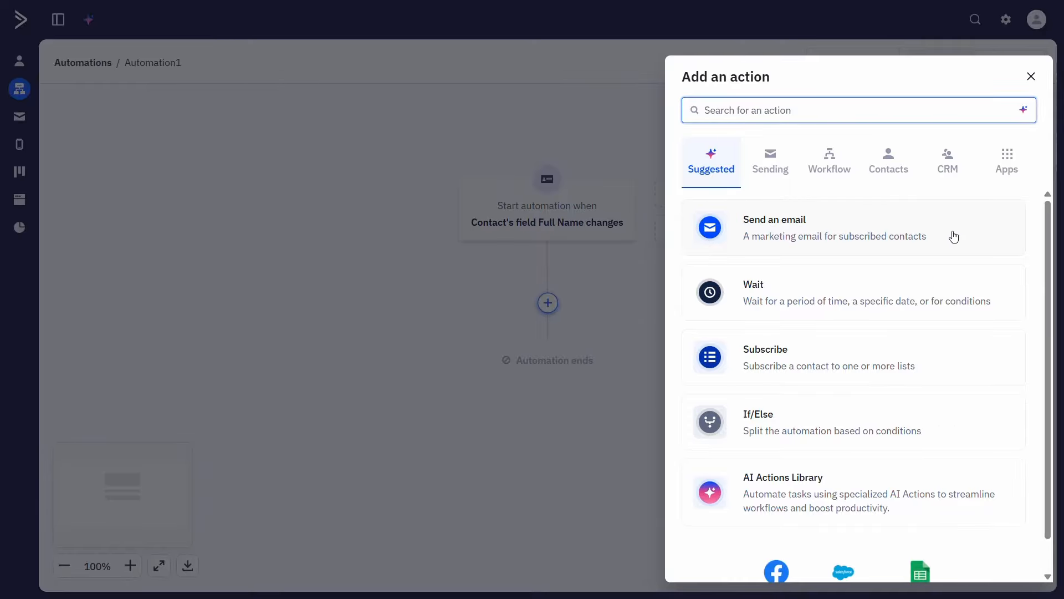
left_click(889, 160)
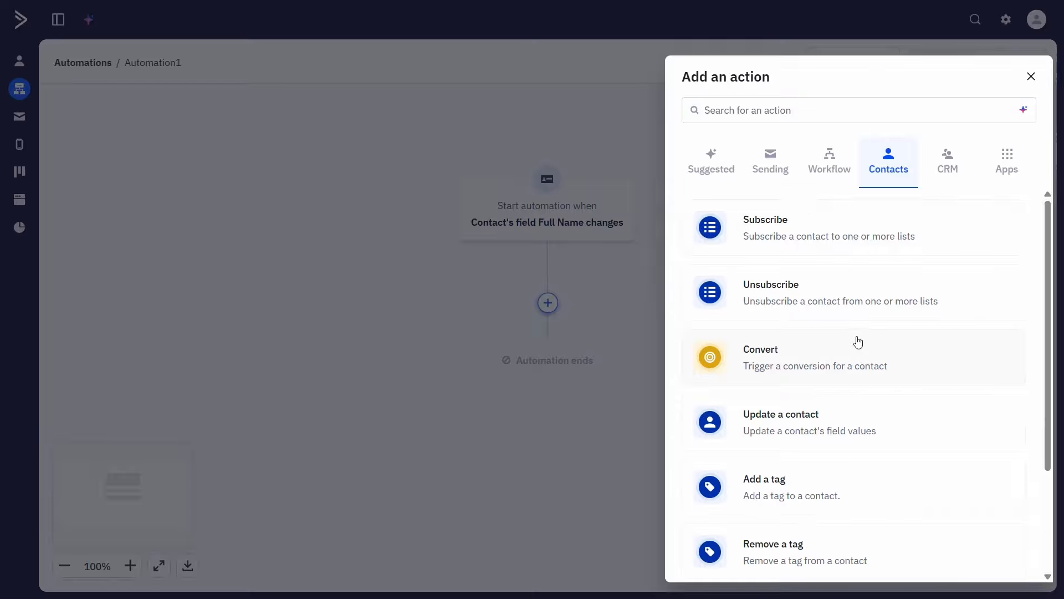
scroll(857, 340, "down", 1)
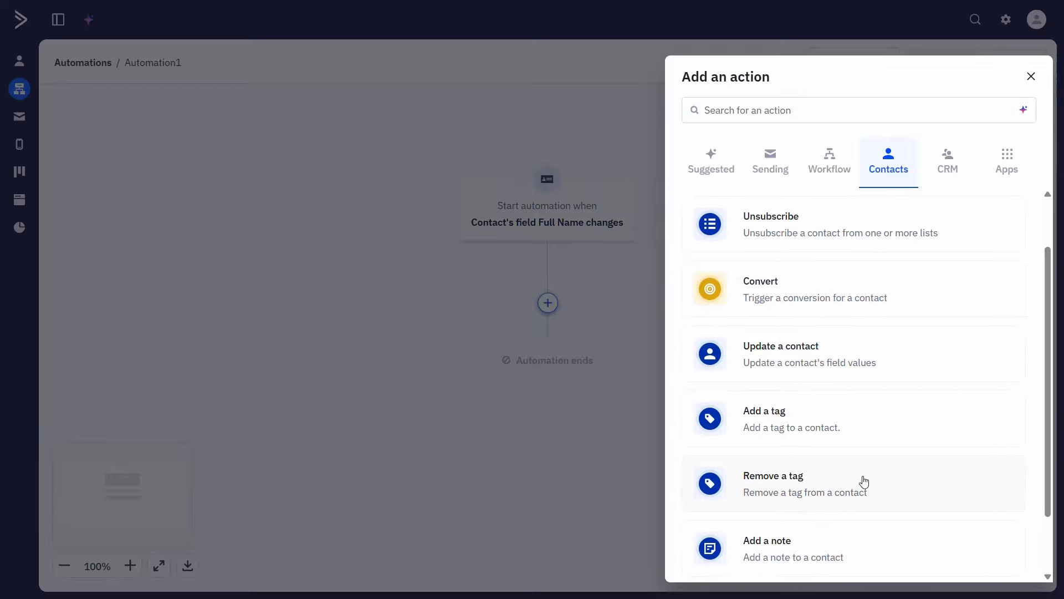
scroll(864, 481, "up", 1)
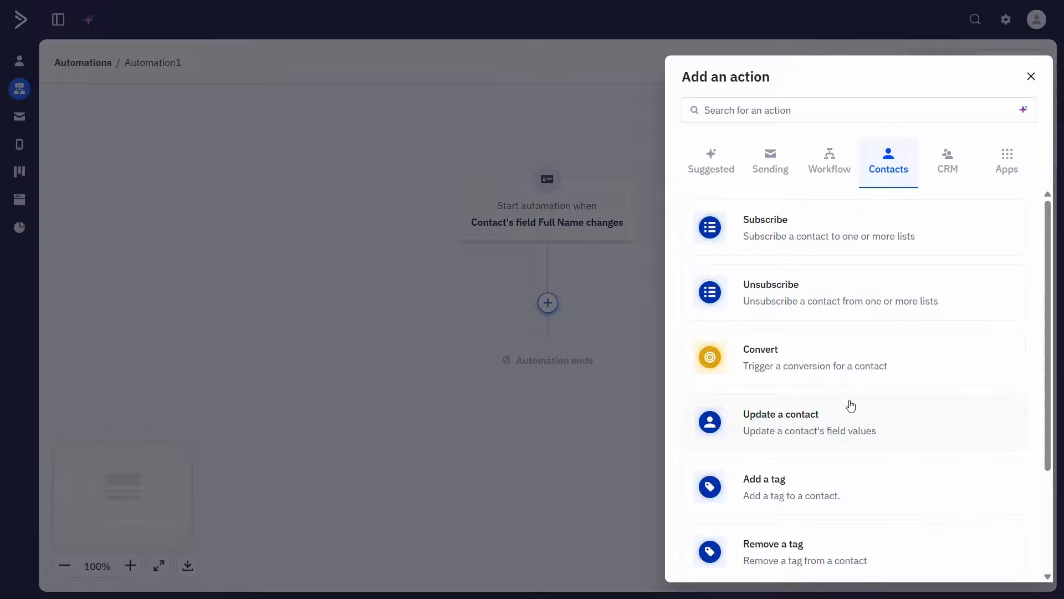
left_click(946, 181)
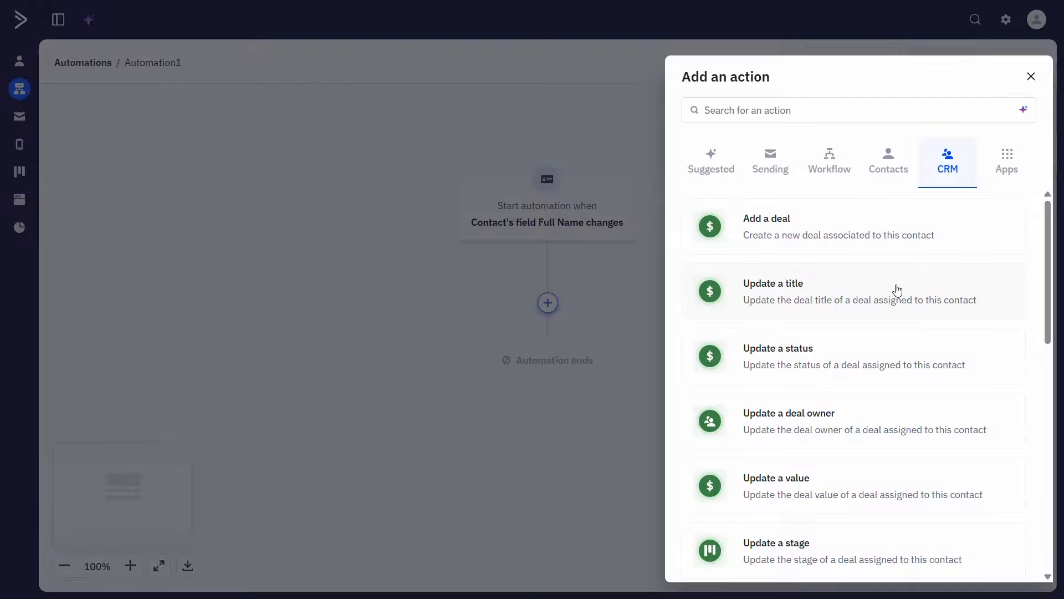
scroll(895, 290, "down", 4)
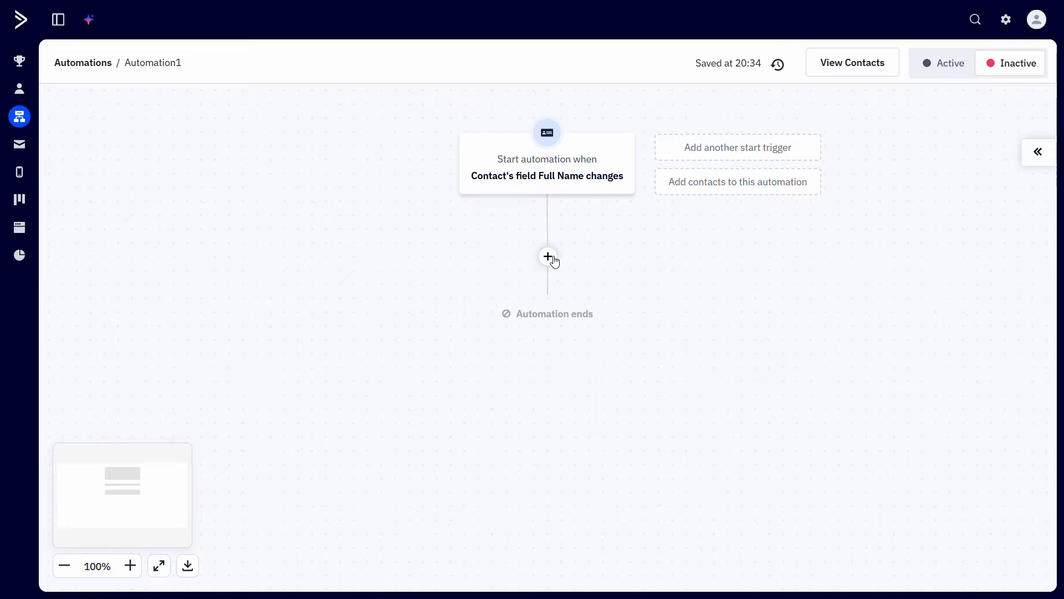
Step: View the wait condition types offered by the Wait workflow action and return to the action list
left_click(547, 256)
left_click(827, 170)
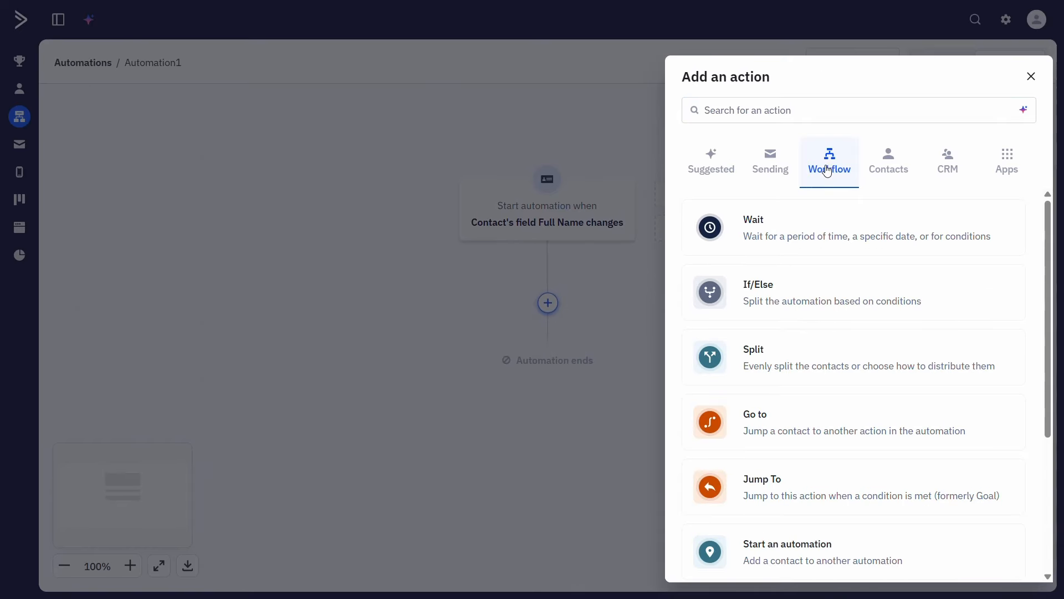
left_click(815, 239)
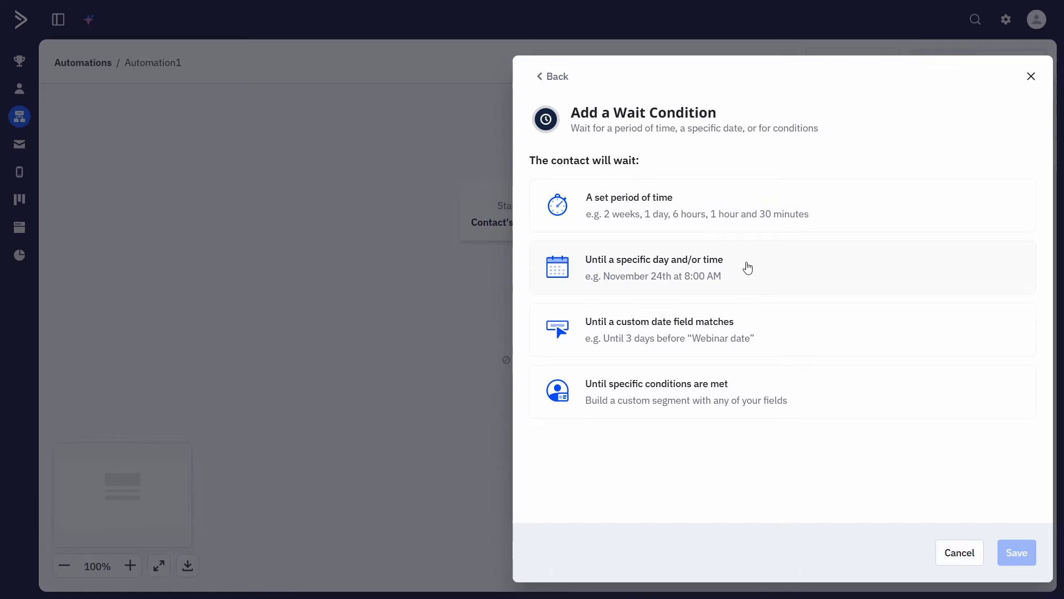
left_click(551, 77)
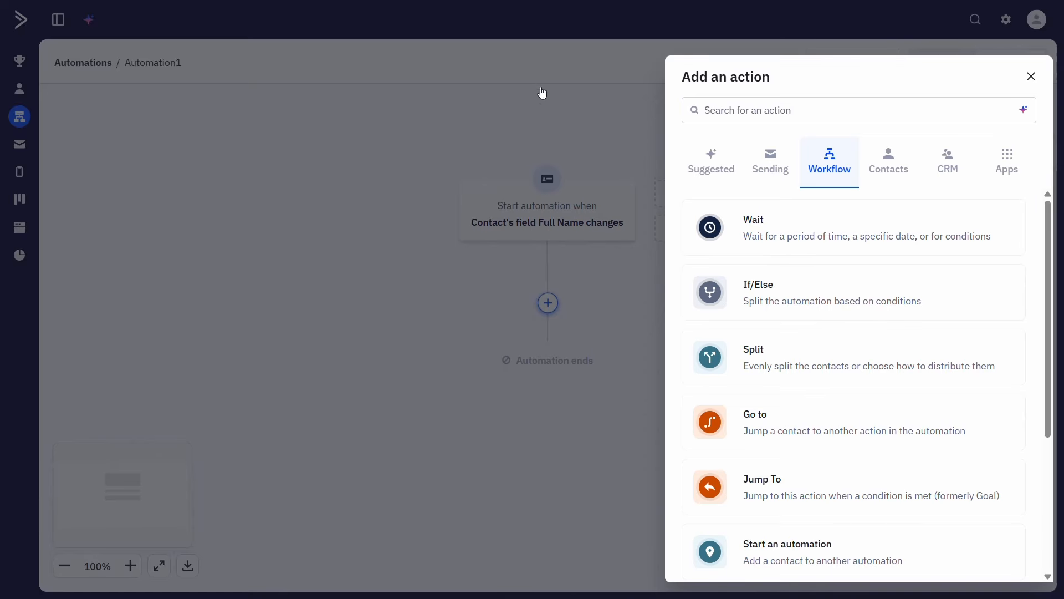
Step: Begin an If/Else action with a condition on the contact's Email Address and open its operator choices
left_click(754, 274)
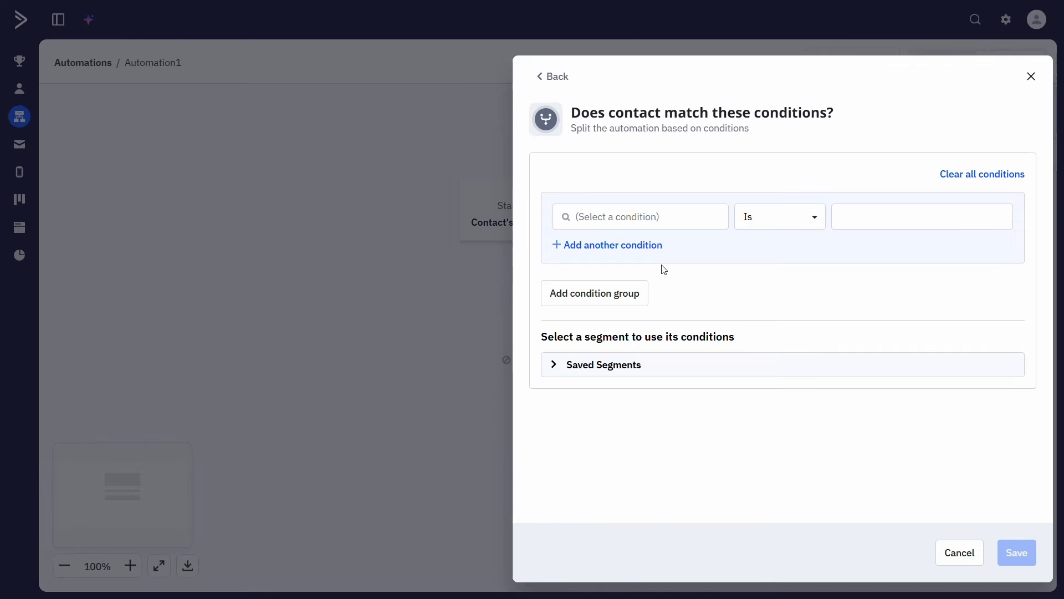
left_click(710, 221)
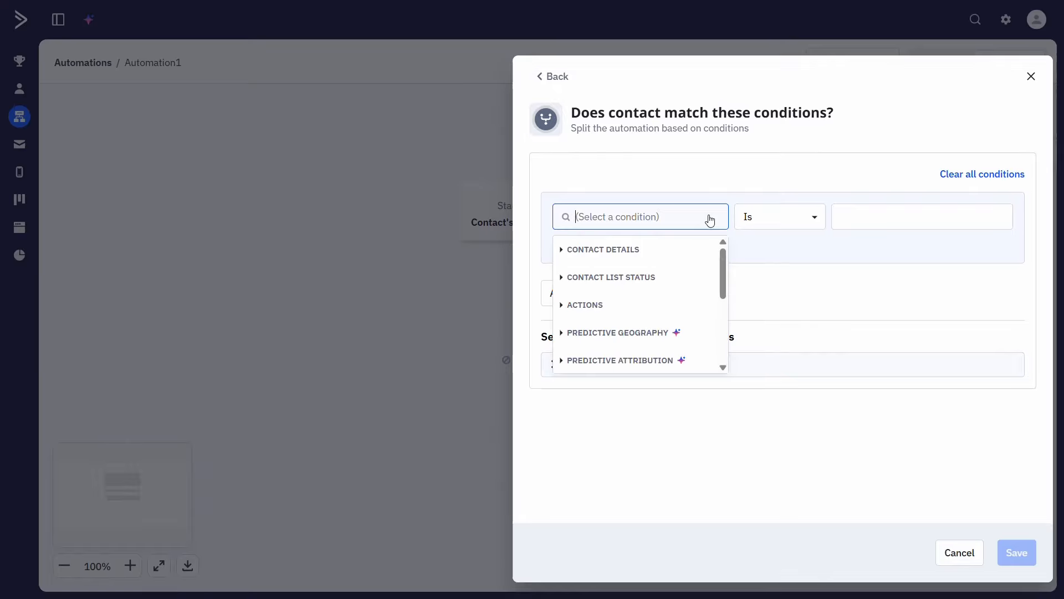
left_click(677, 256)
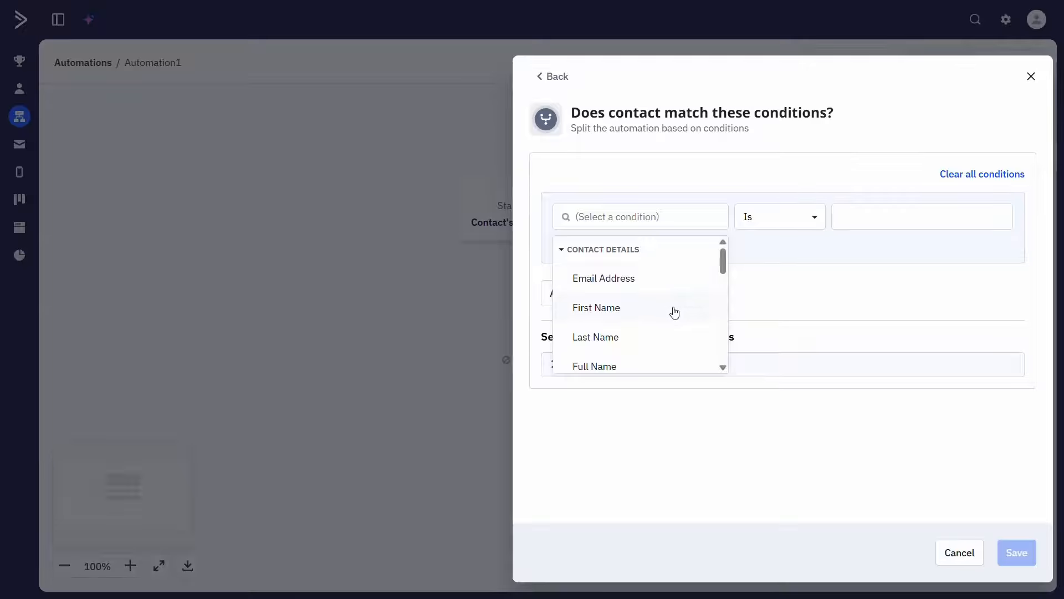
left_click(672, 284)
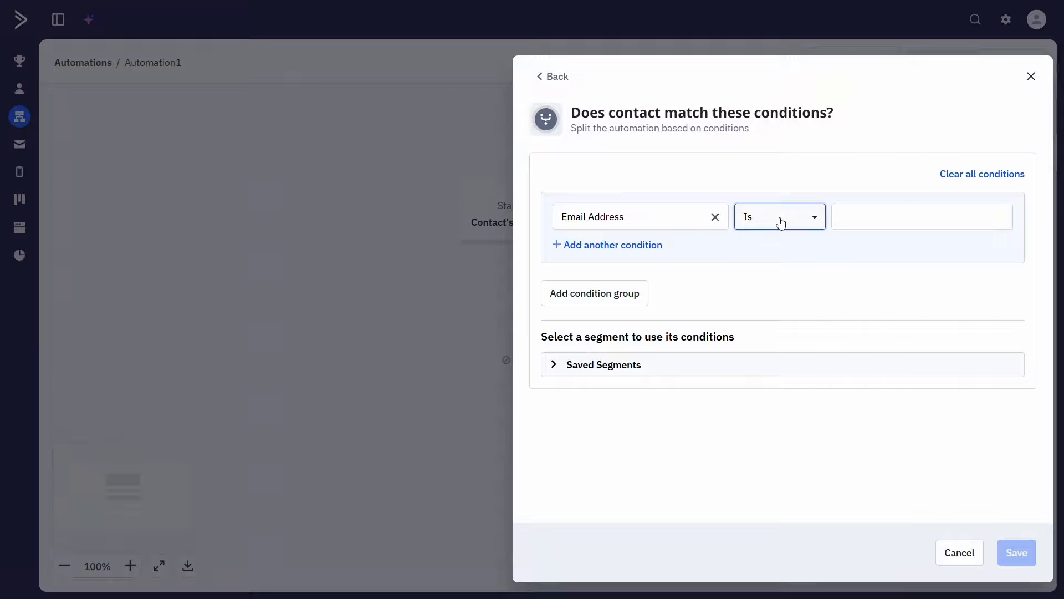
left_click(780, 222)
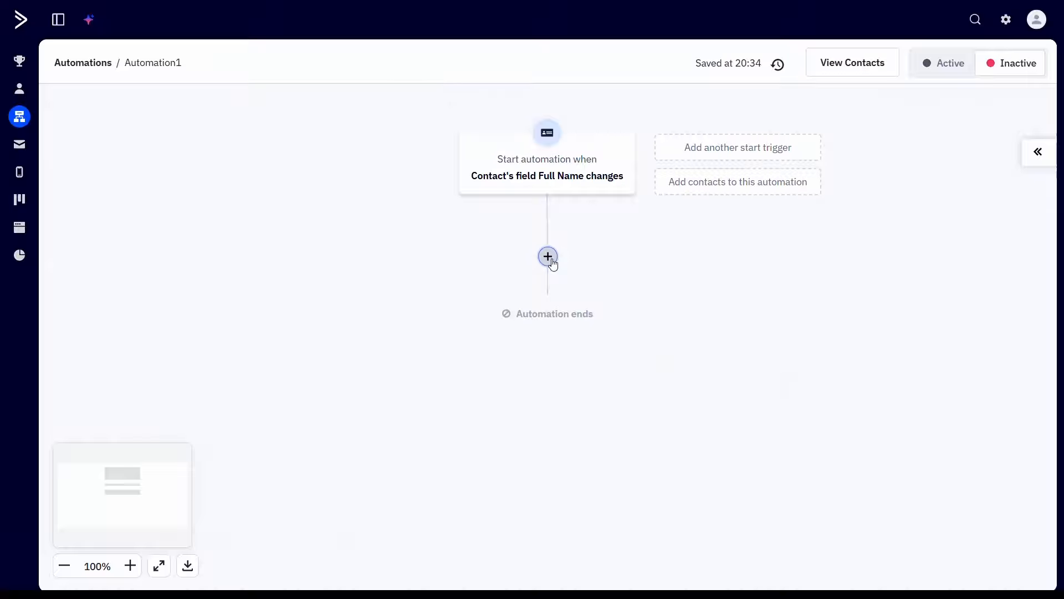
Step: Add a Jump To workflow action below the start trigger
left_click(549, 259)
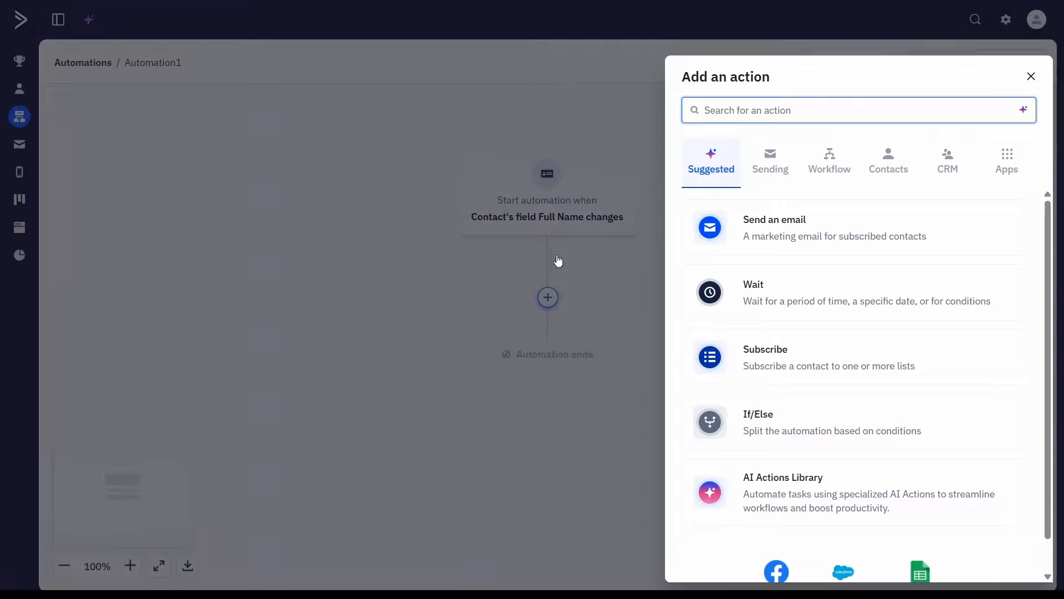
left_click(825, 163)
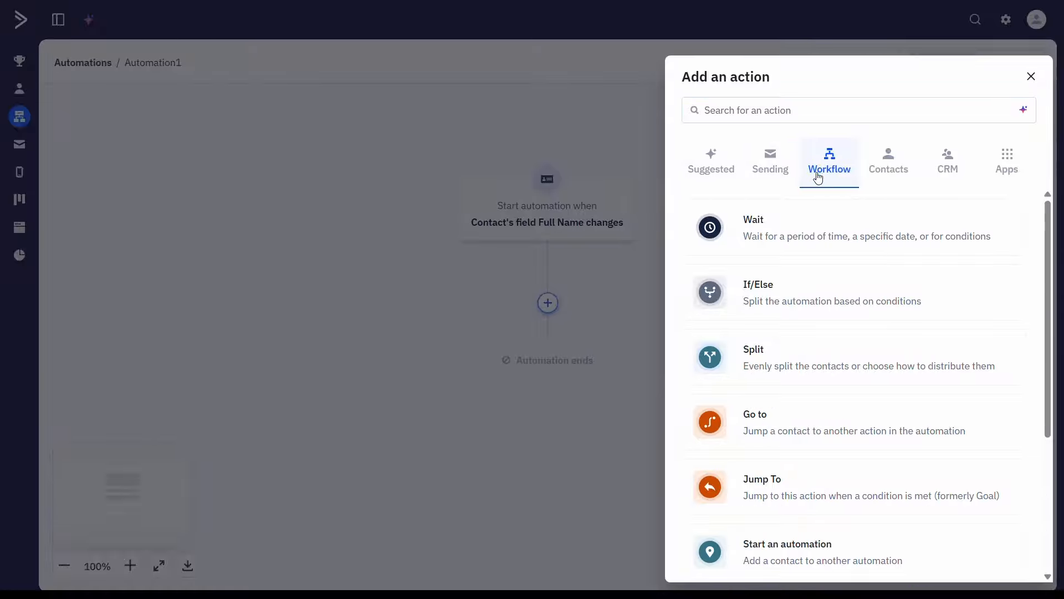
scroll(805, 290, "down", 1)
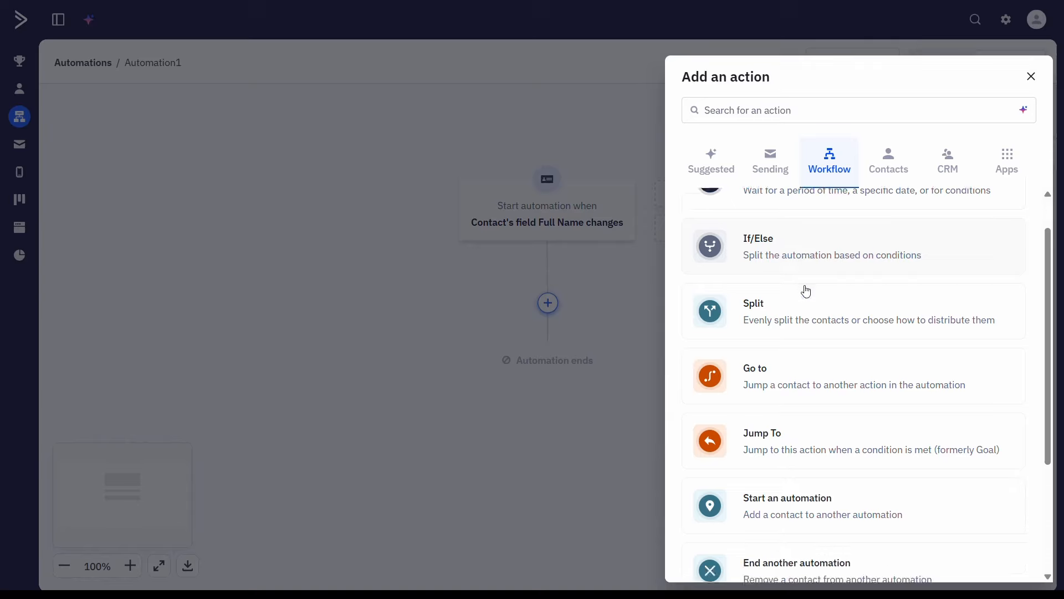
scroll(807, 291, "down", 2)
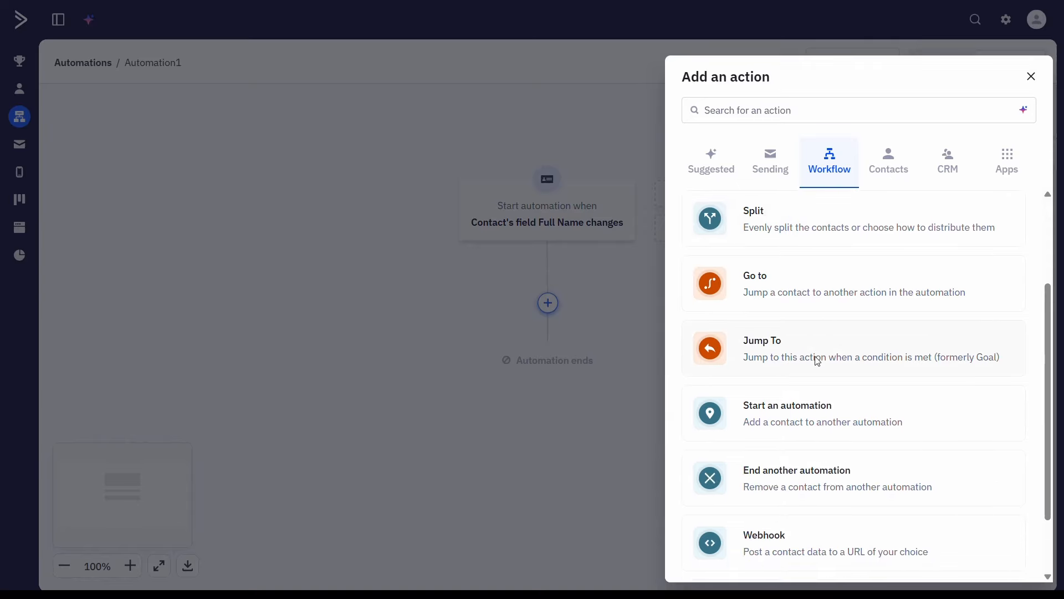
left_click(817, 360)
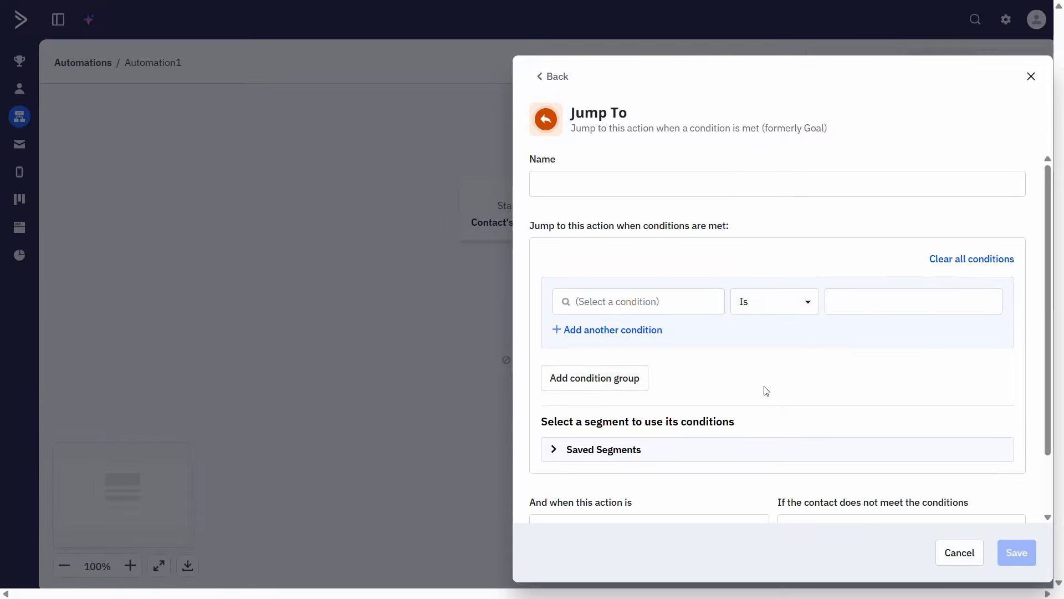
Step: Set the Jump To condition to the "Has clicked on a link" action
left_click(721, 303)
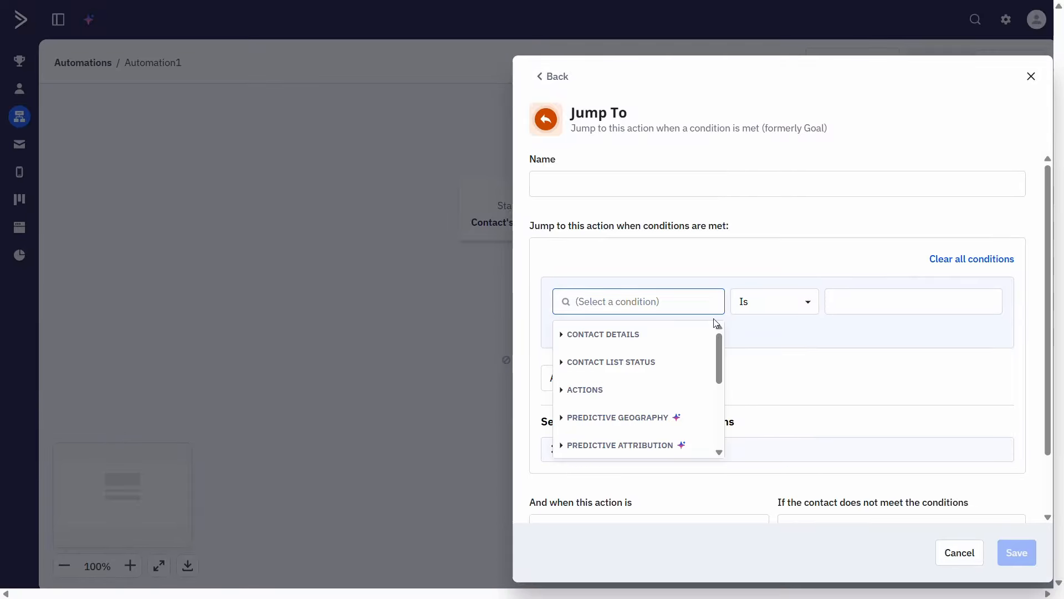
left_click(660, 390)
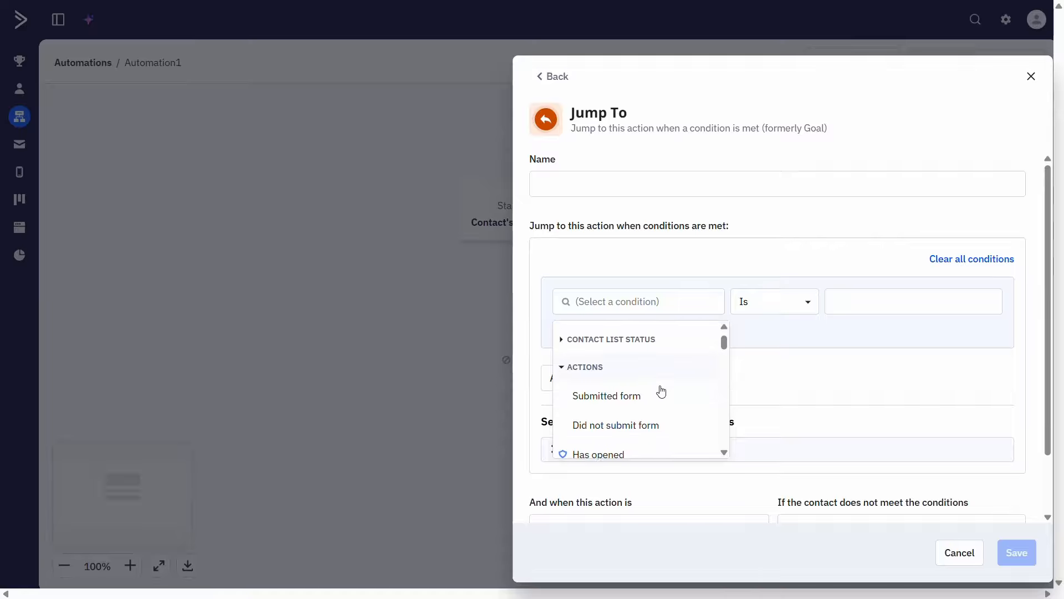
scroll(662, 392, "down", 5)
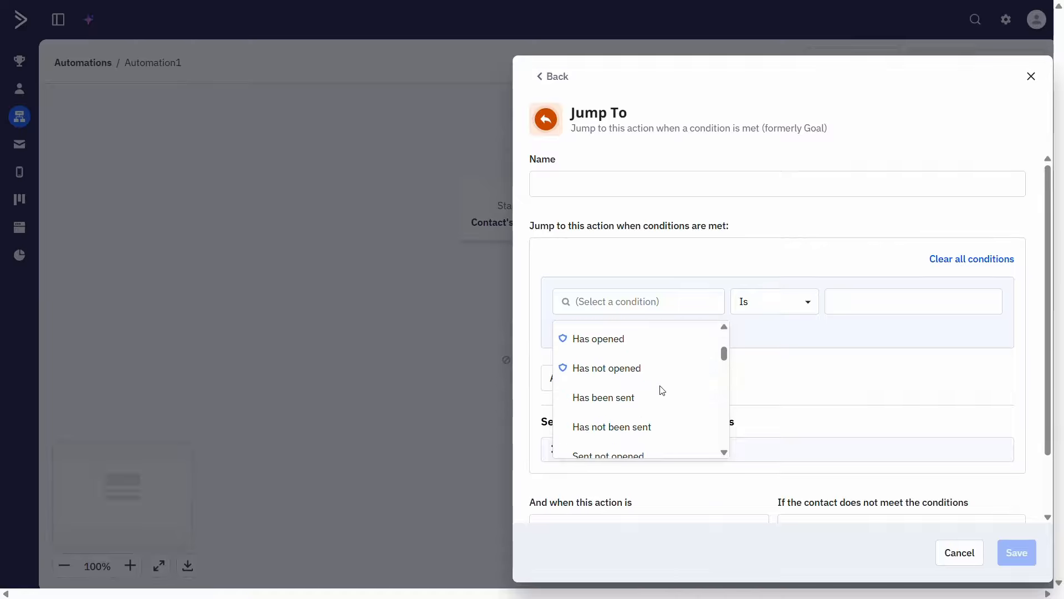
scroll(661, 392, "down", 4)
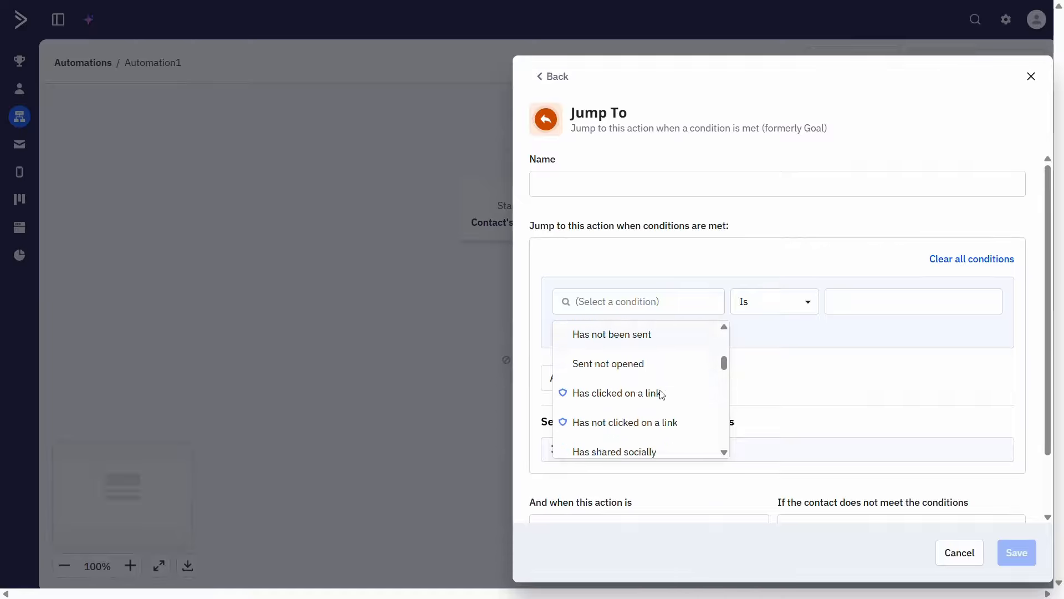
left_click(661, 393)
Step: Limit the link condition to the Campaign email type and choose the first specific campaign listed
left_click(769, 301)
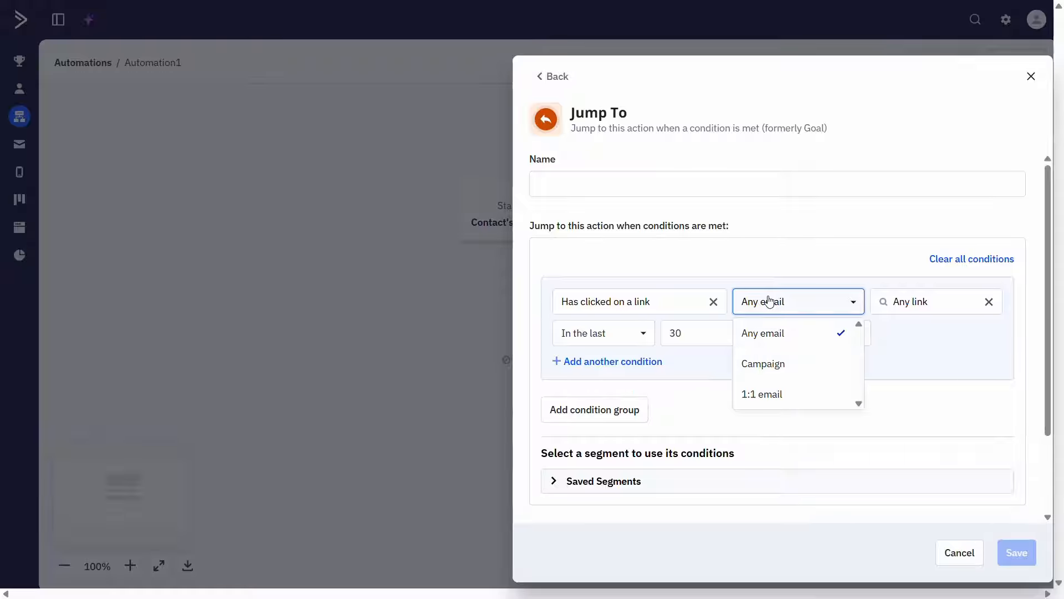
left_click(764, 363)
left_click(869, 299)
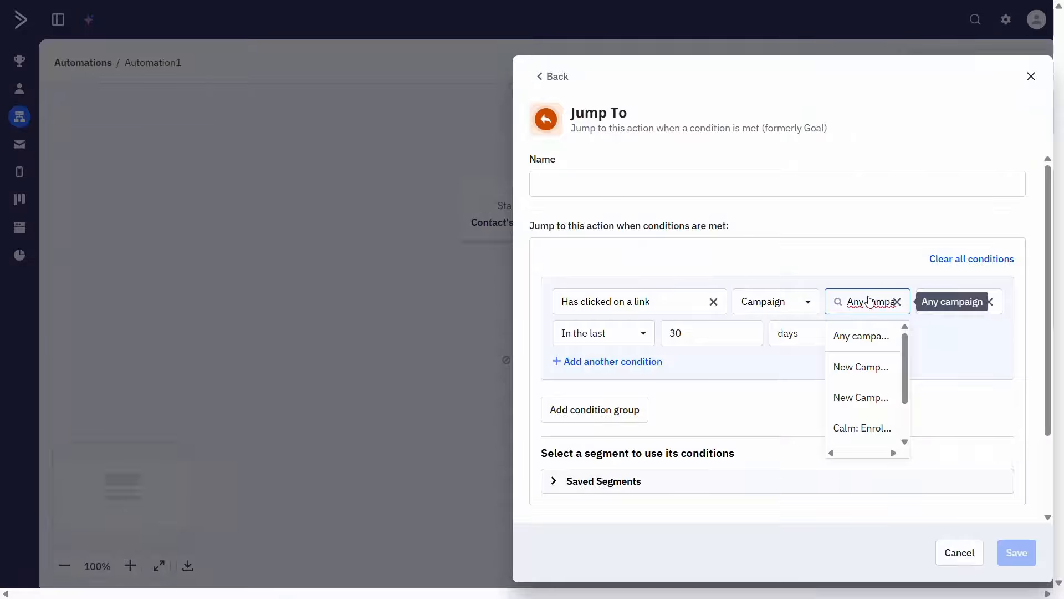
left_click(861, 365)
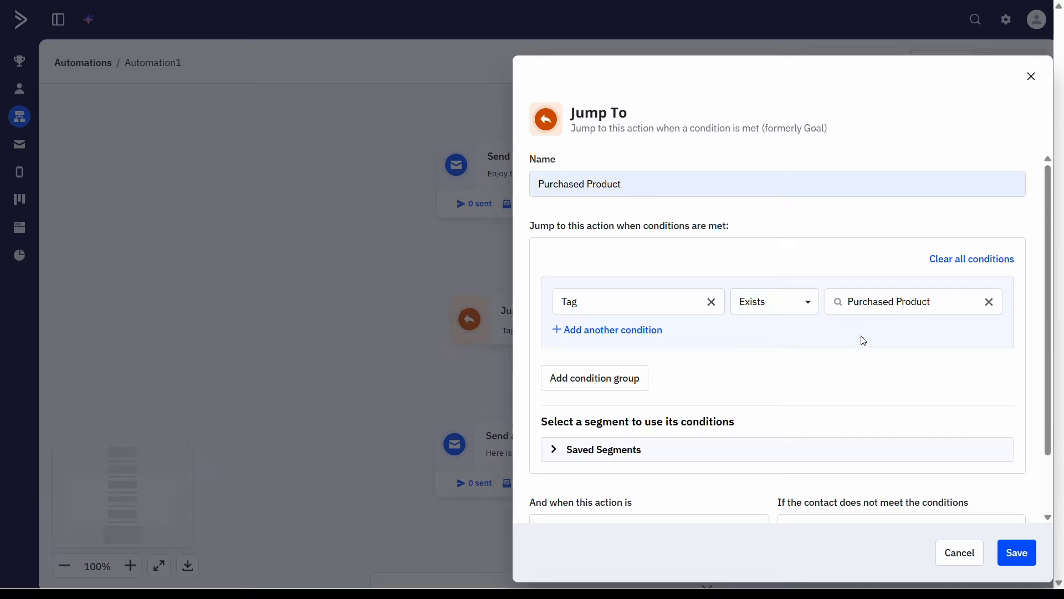
Step: Set the Purchased Product Jump To action to apply below contact's position and continue anyway if conditions are unmet, and save it
scroll(860, 352, "down", 2)
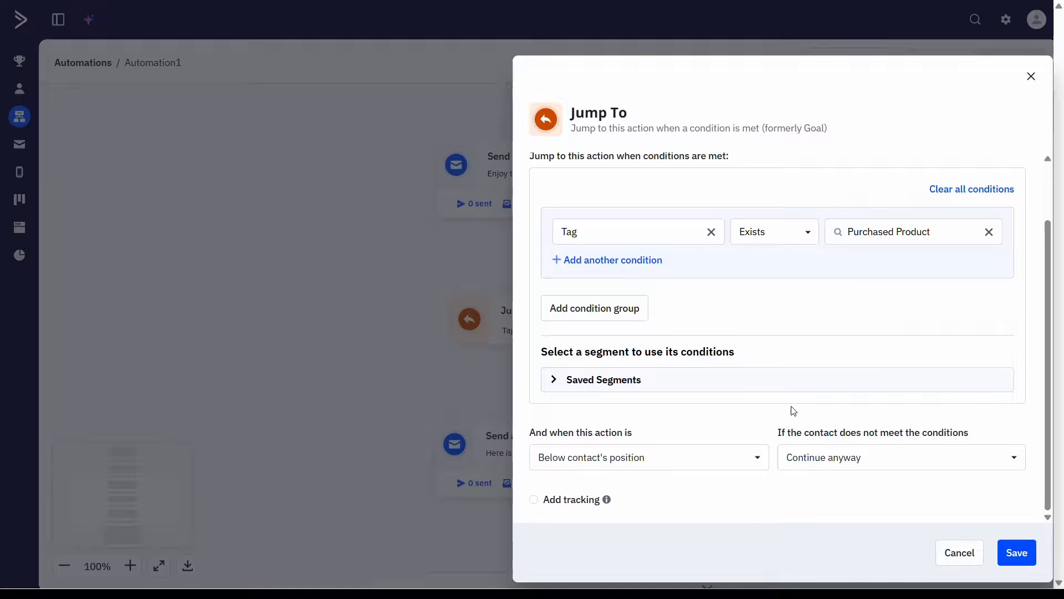
left_click(725, 458)
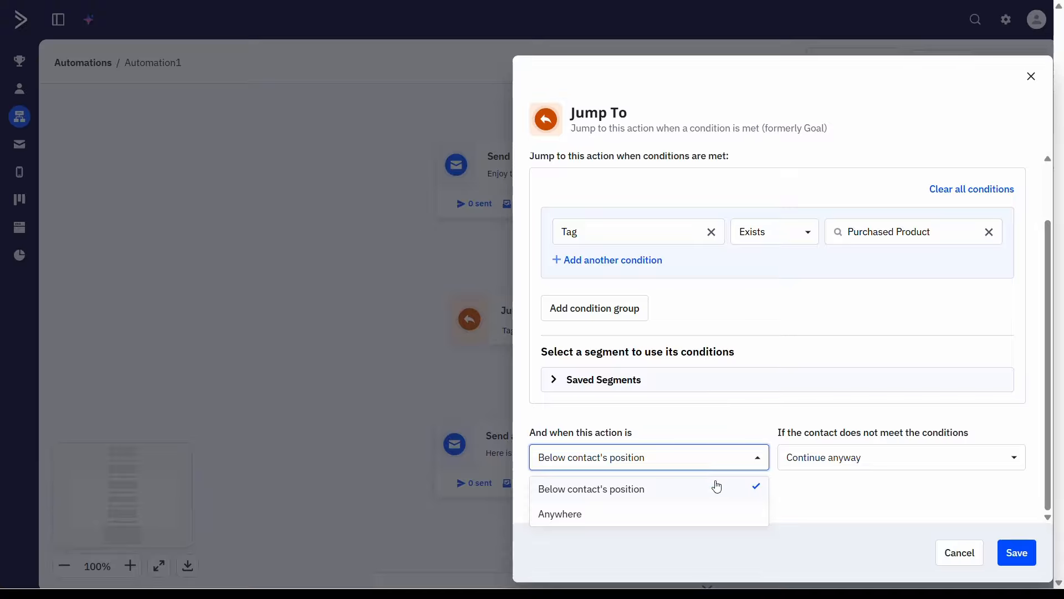
left_click(709, 497)
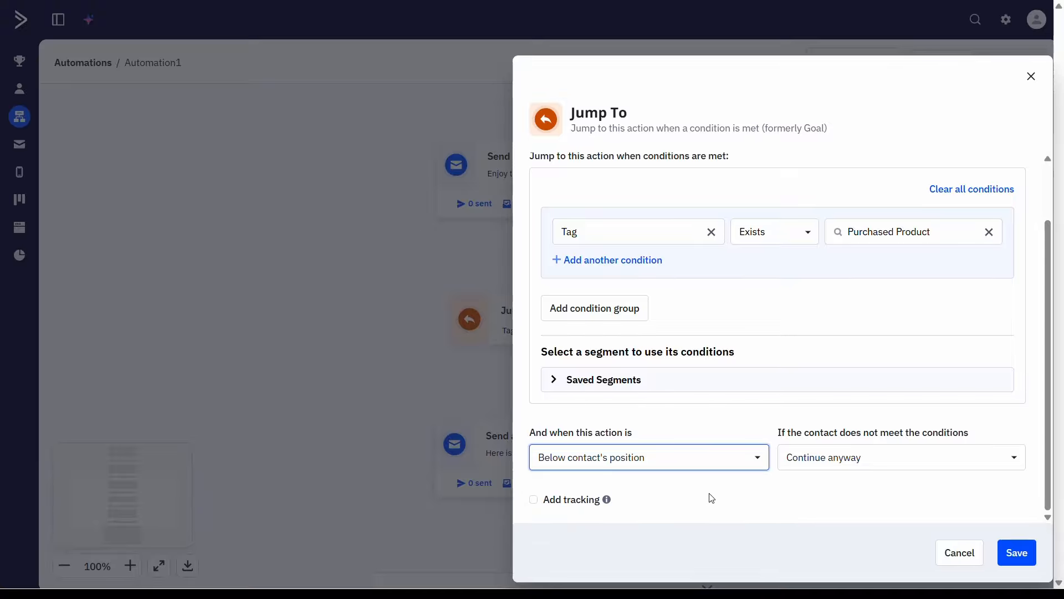
left_click(822, 464)
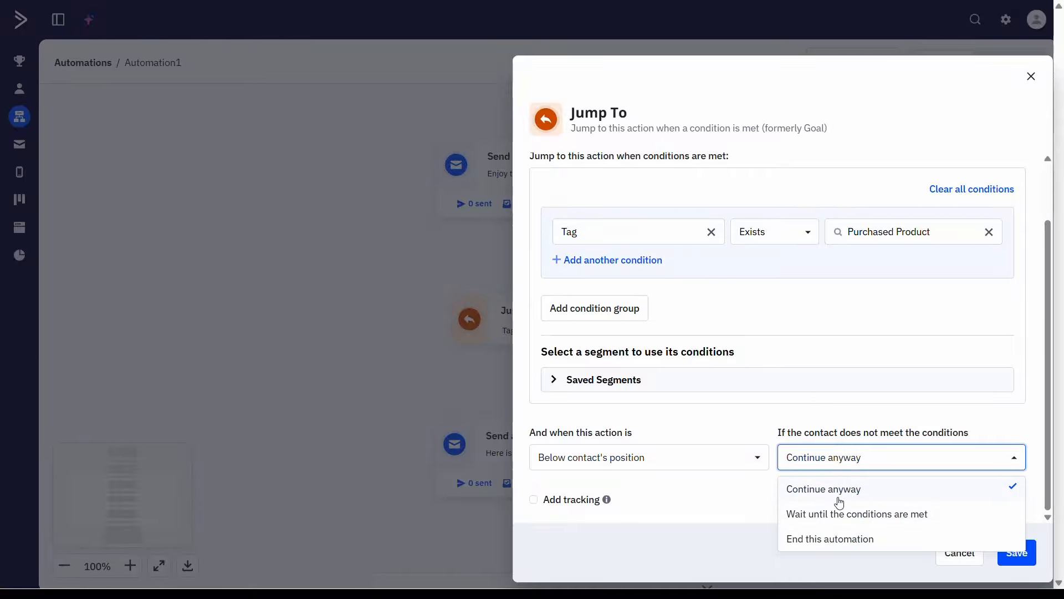
left_click(840, 503)
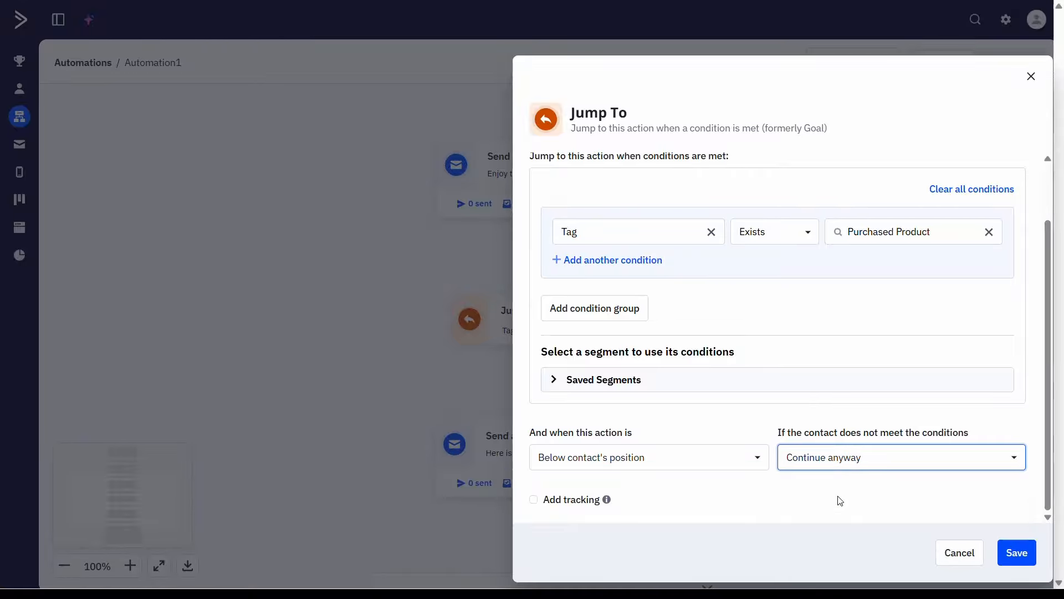
left_click(1021, 552)
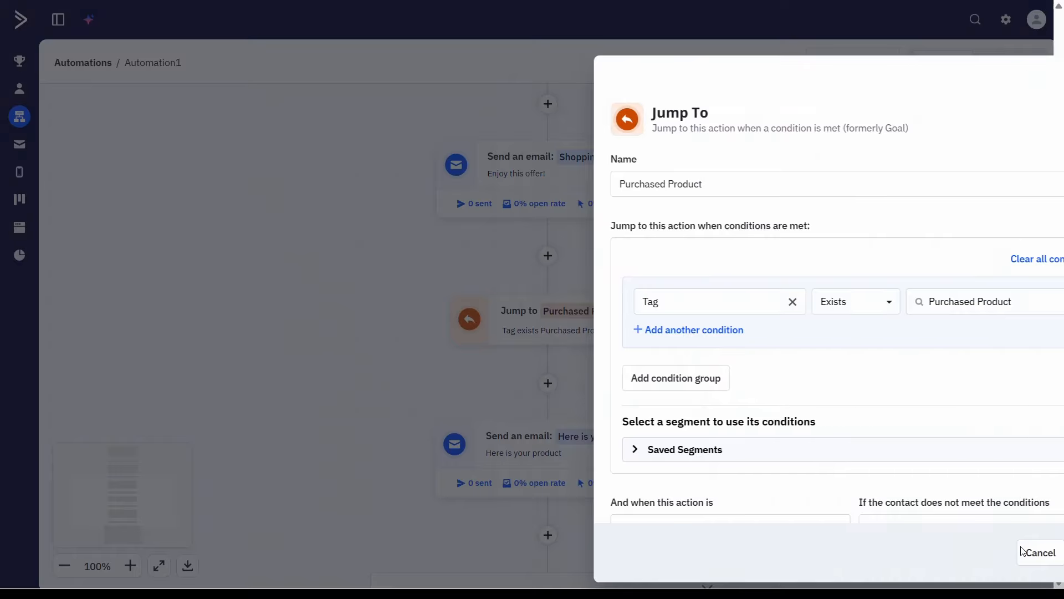
left_click(1021, 552)
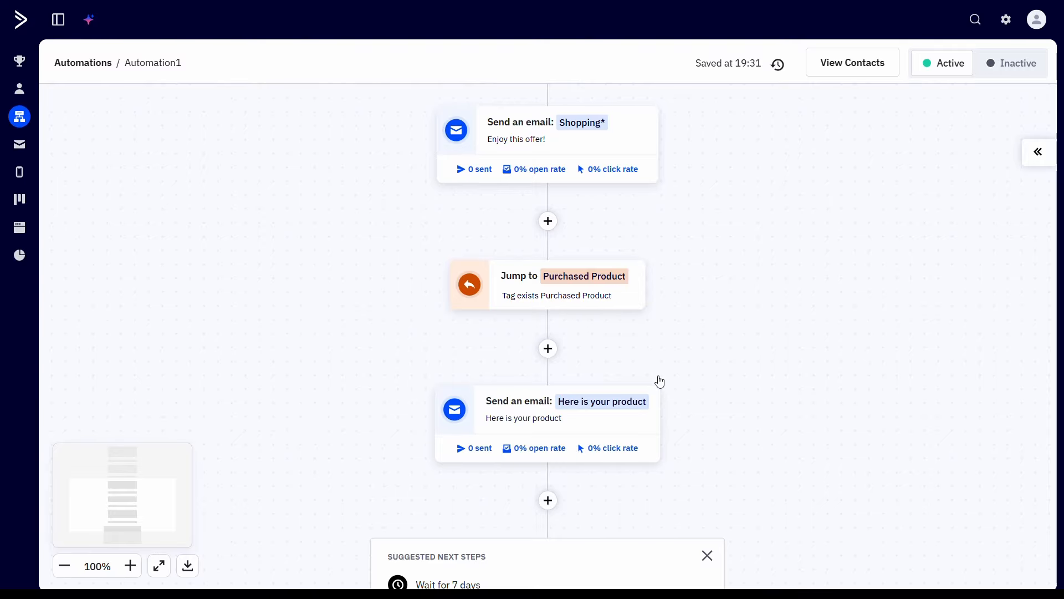
Step: Examine the spaghetti automation from its emails and one-day wait down through all the nested If/Else branches
mouse_move(644, 401)
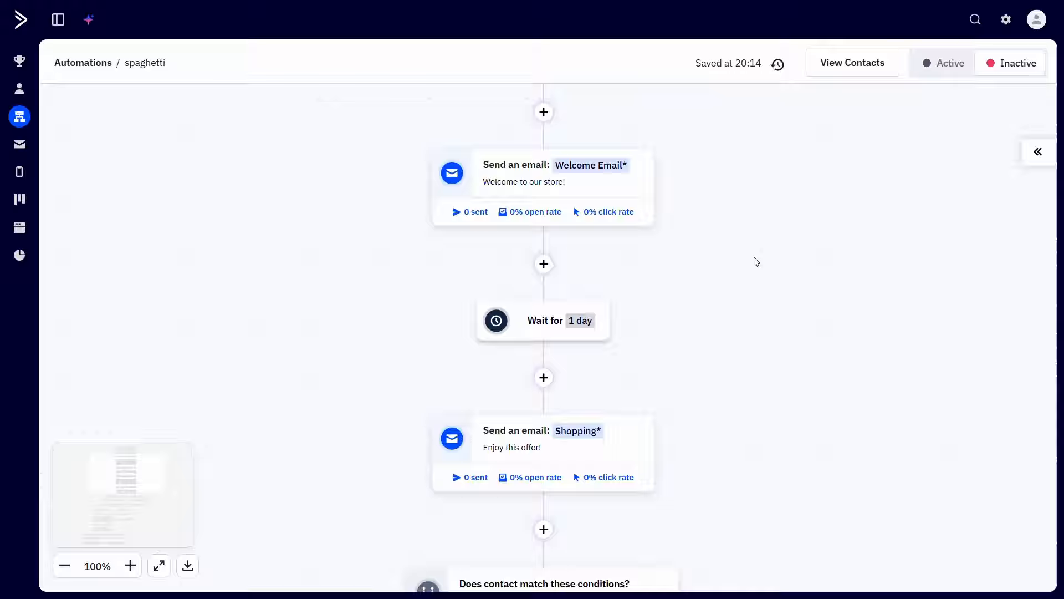
left_click_drag(753, 261, 777, 180)
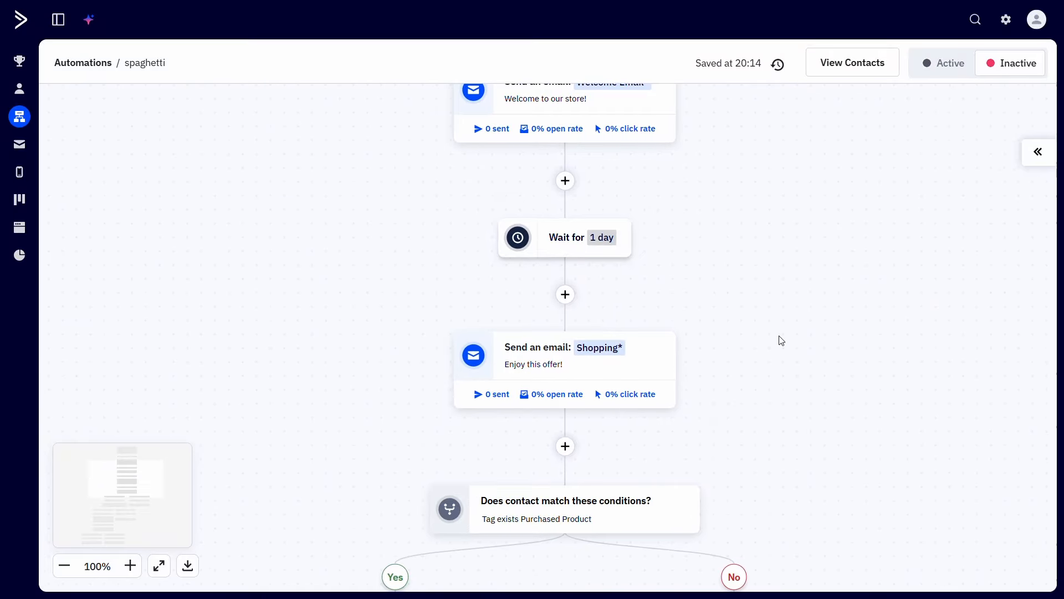
left_click_drag(781, 335, 827, 212)
left_click_drag(804, 347, 784, 211)
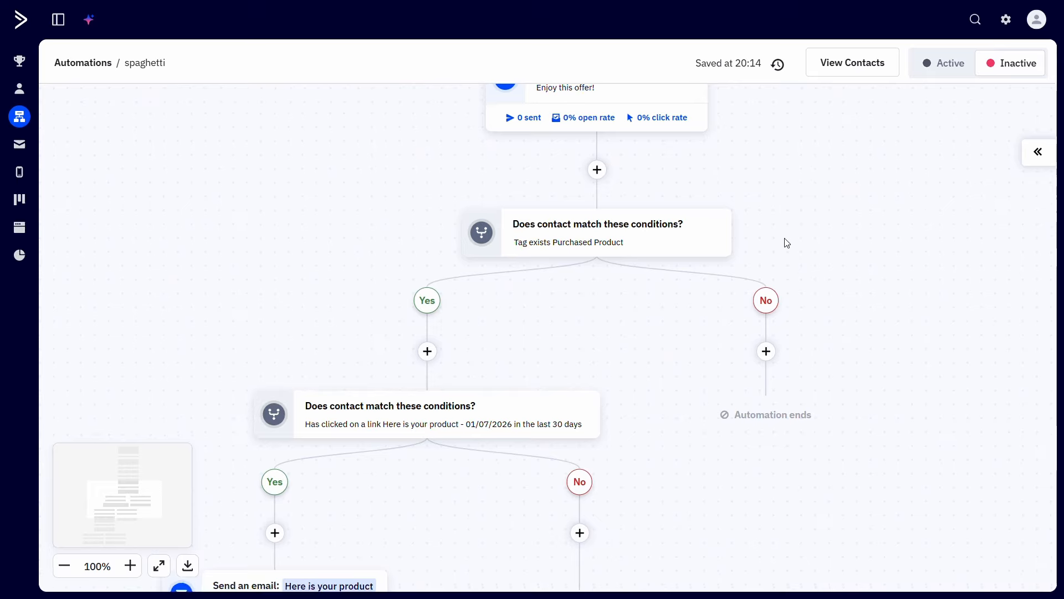
left_click_drag(832, 390, 834, 240)
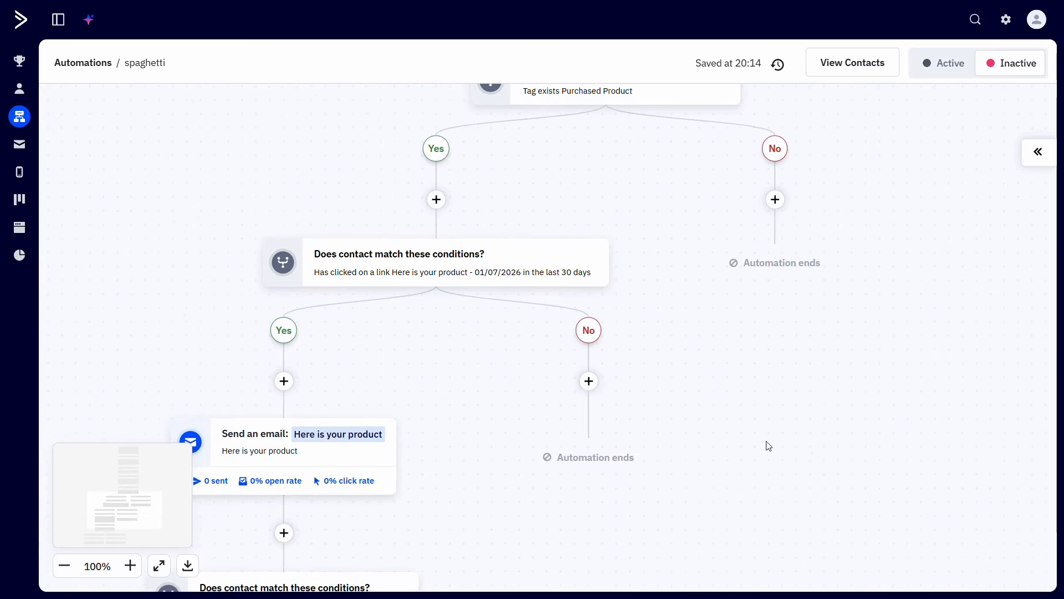
left_click_drag(768, 446, 836, 329)
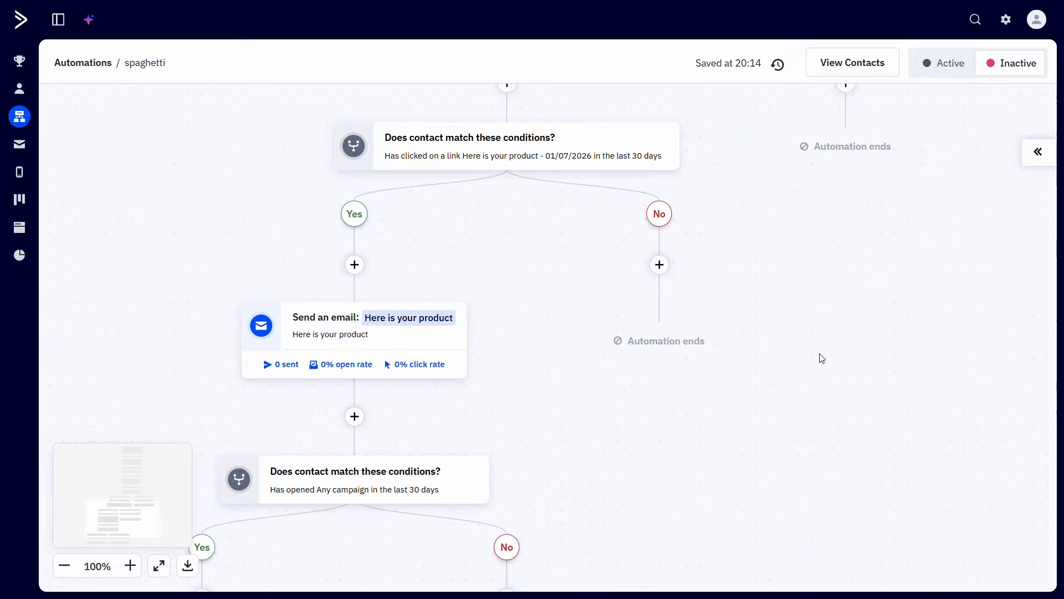
left_click_drag(743, 451, 860, 364)
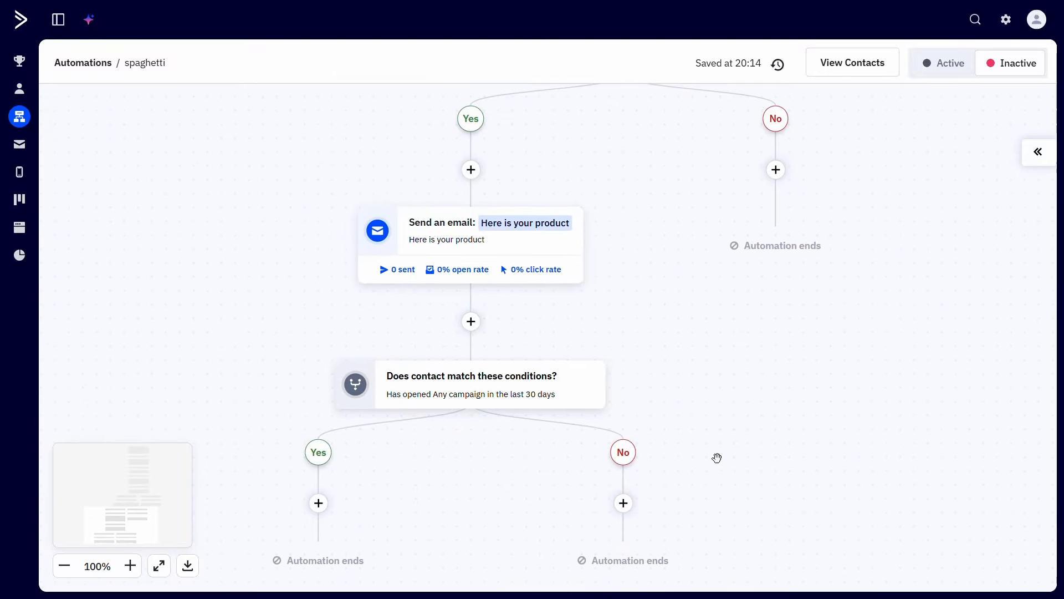
left_click_drag(752, 423, 805, 337)
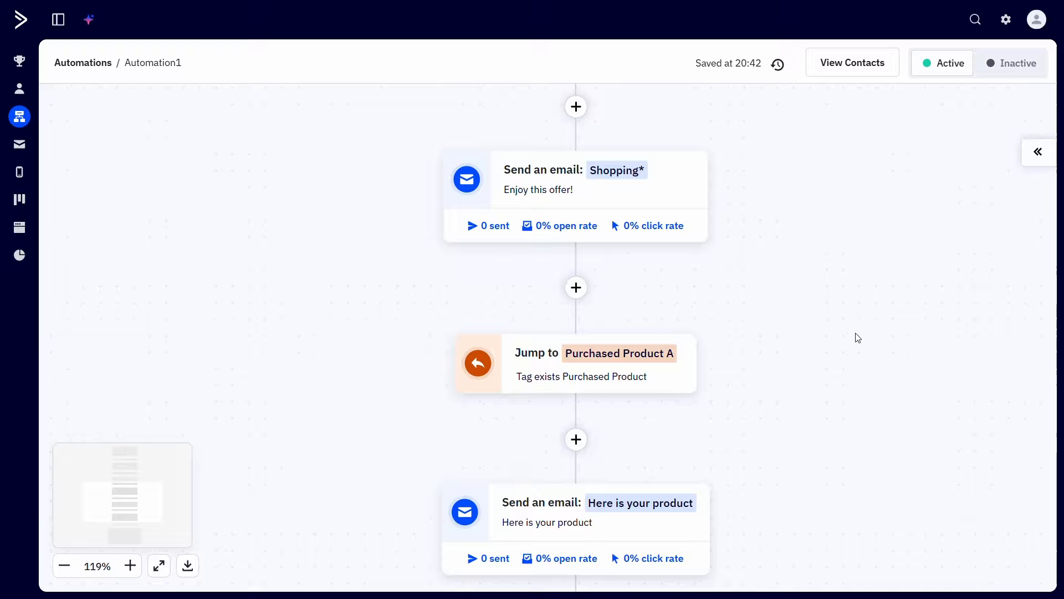
left_click_drag(856, 338, 852, 287)
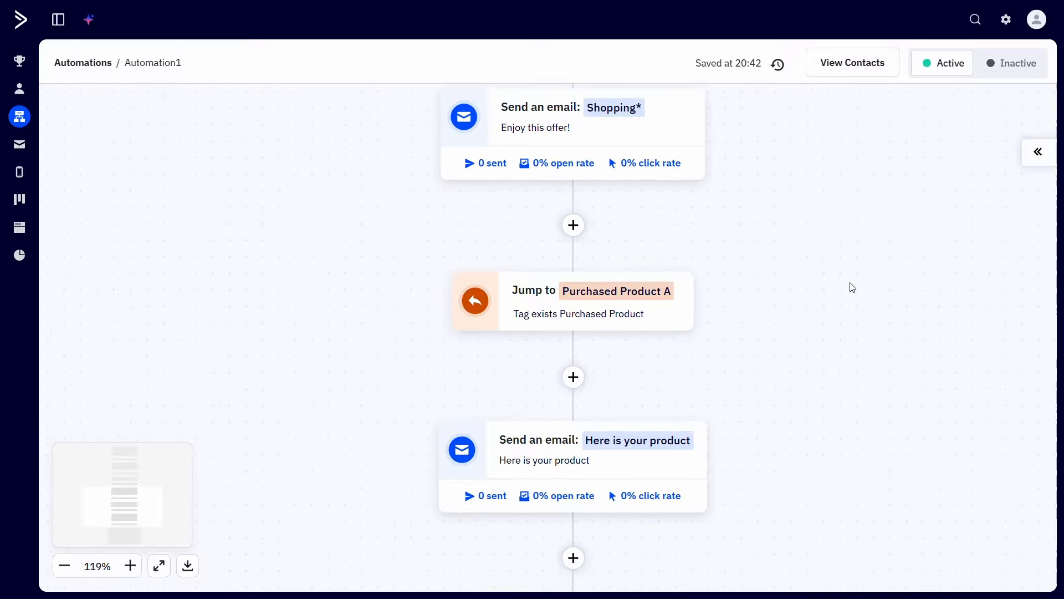
Step: Examine the Purchased Product A Jump To action and the product email below it in Automation1, enlarged to 150%
scroll(851, 287, "up", 3)
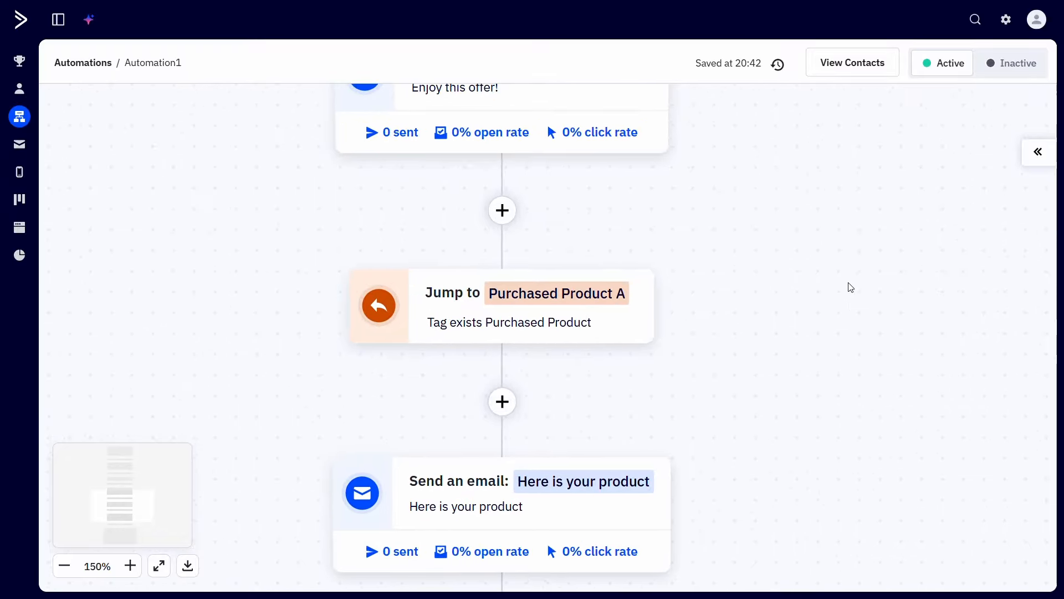
left_click_drag(851, 287, 885, 284)
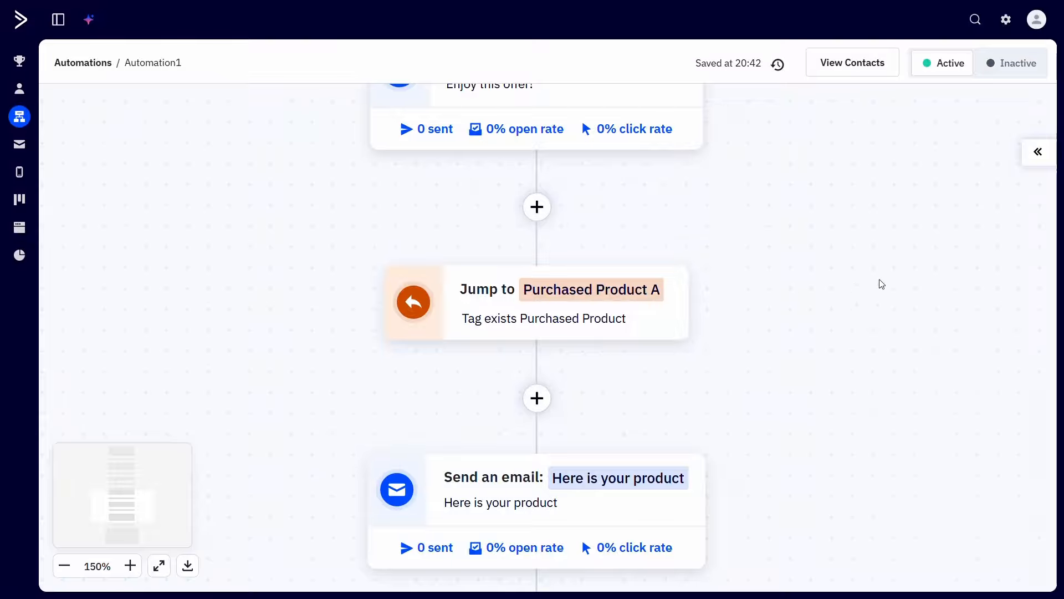
mouse_move(672, 302)
scroll(786, 401, "down", 2)
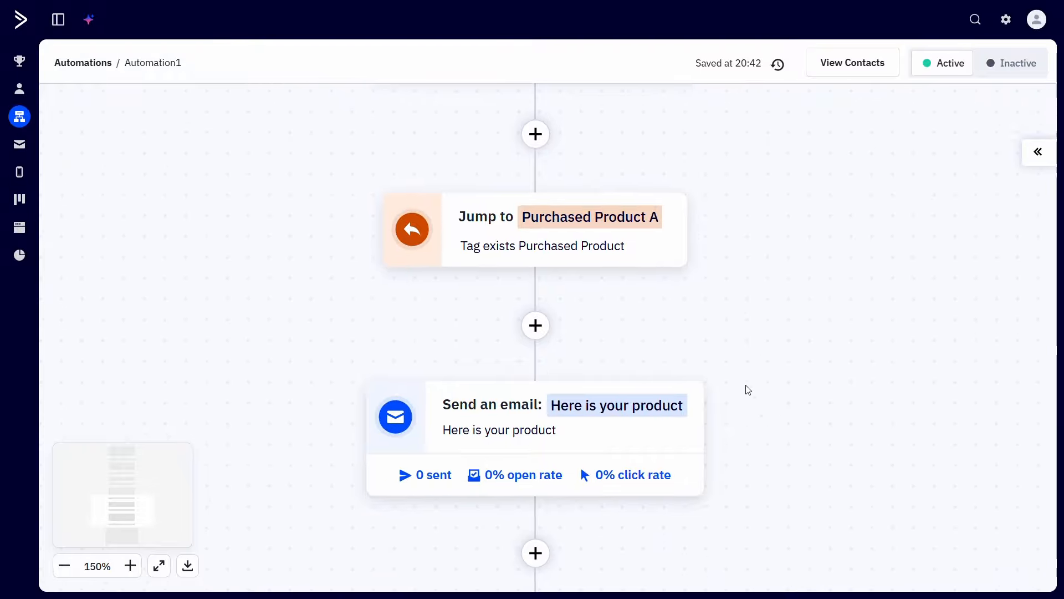
mouse_move(696, 438)
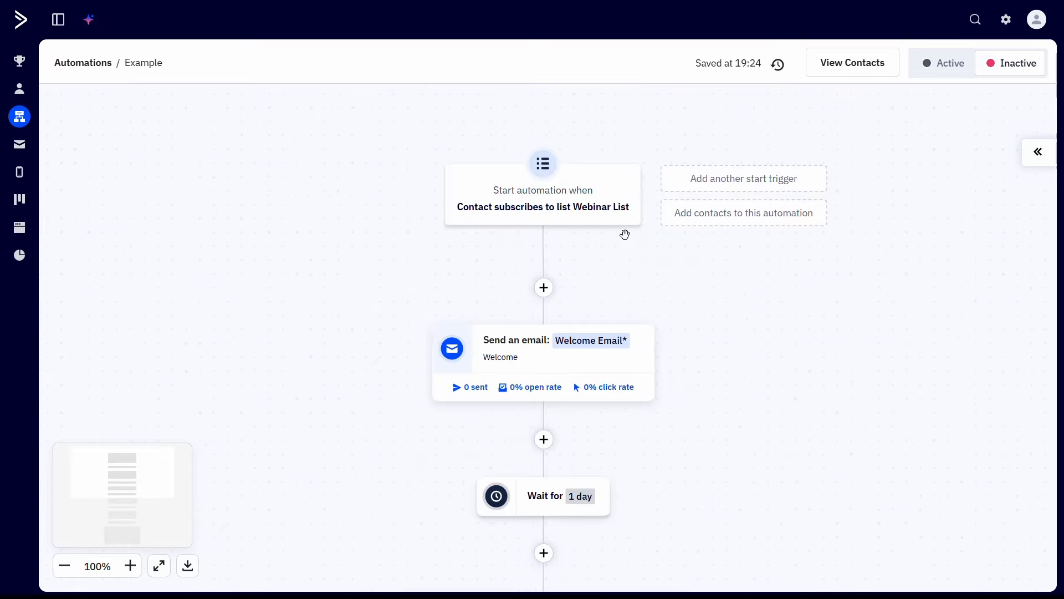
Step: Set the Clicked Register Link Jump To action in the Example automation to wait until the conditions are met, and save it
mouse_move(620, 225)
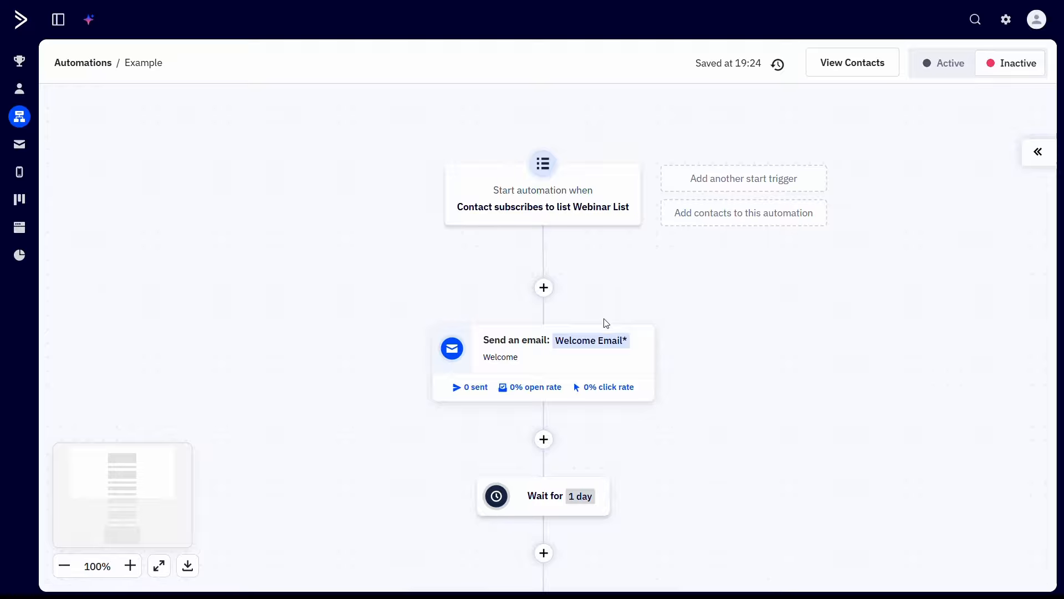
mouse_move(608, 342)
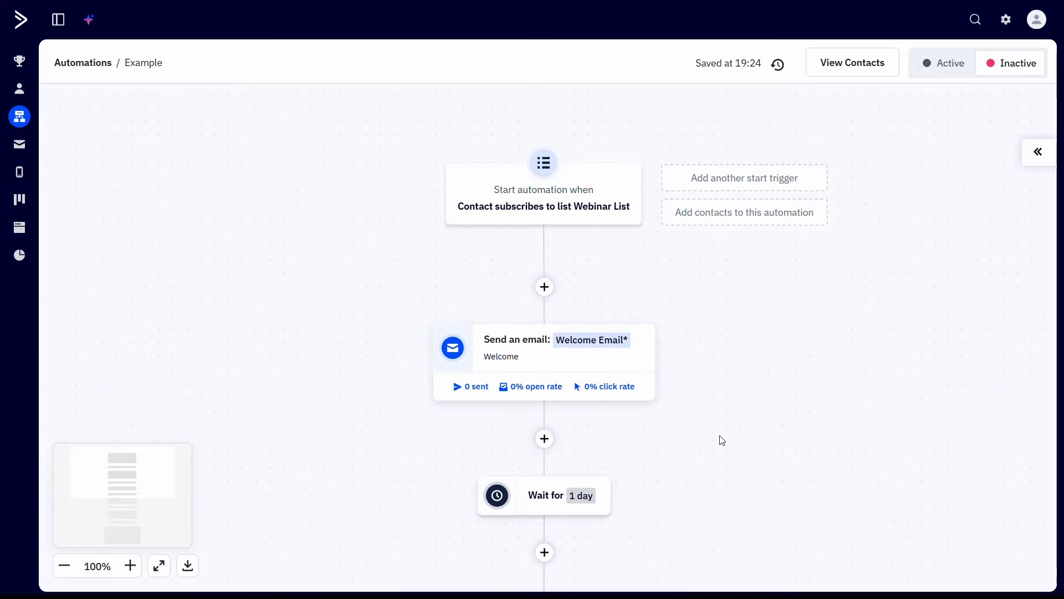
left_click_drag(720, 440, 703, 283)
mouse_move(587, 345)
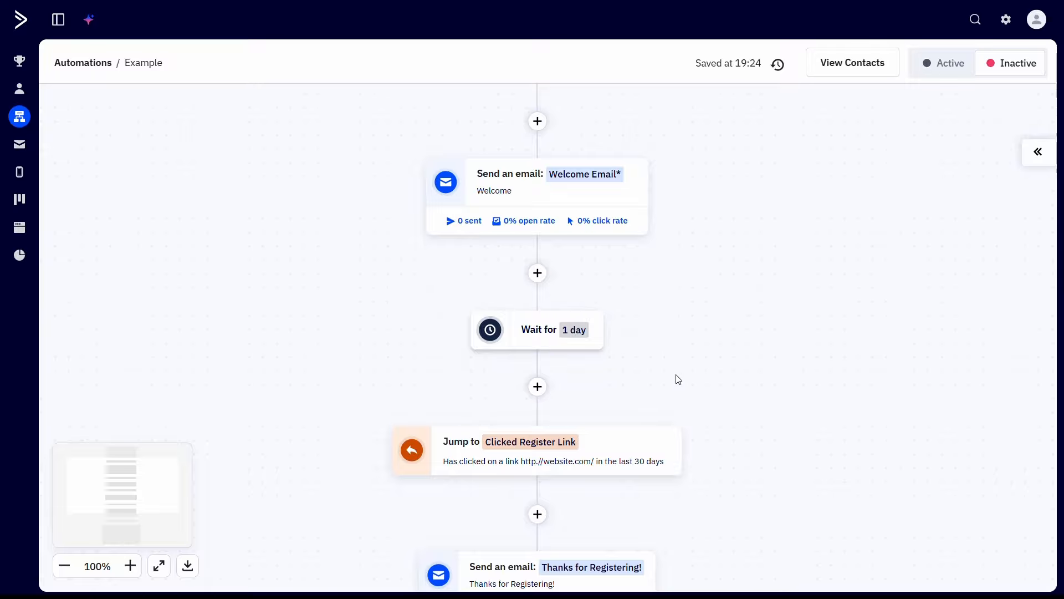
left_click_drag(694, 371, 693, 244)
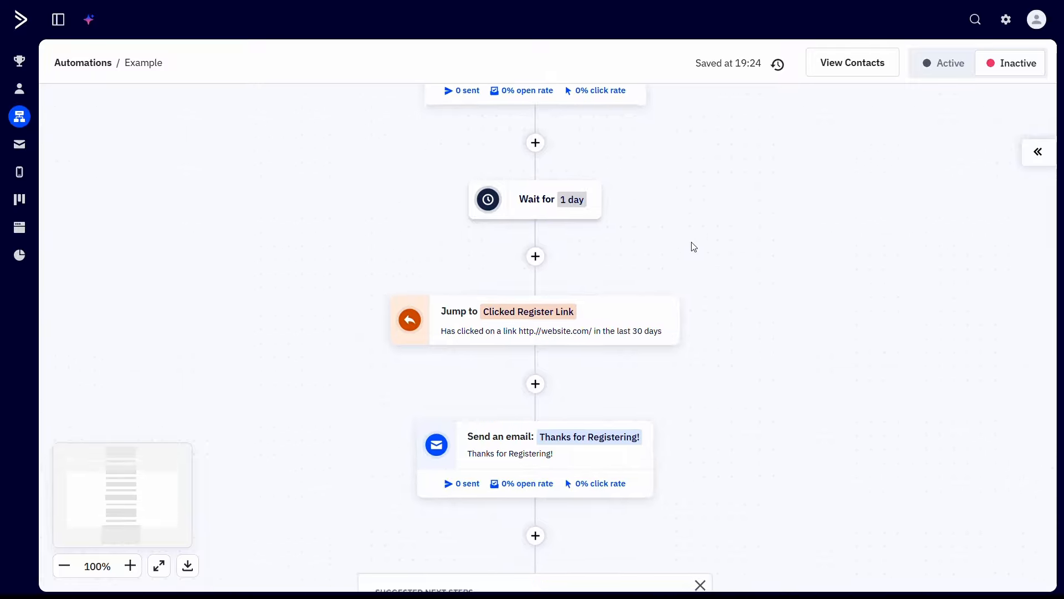
left_click(642, 313)
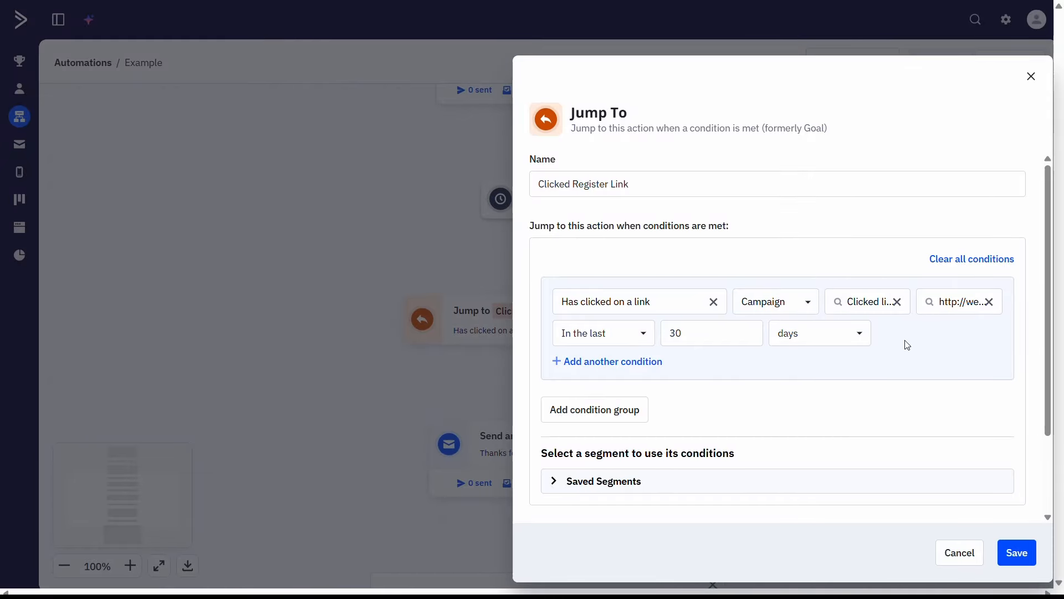
scroll(886, 377, "down", 2)
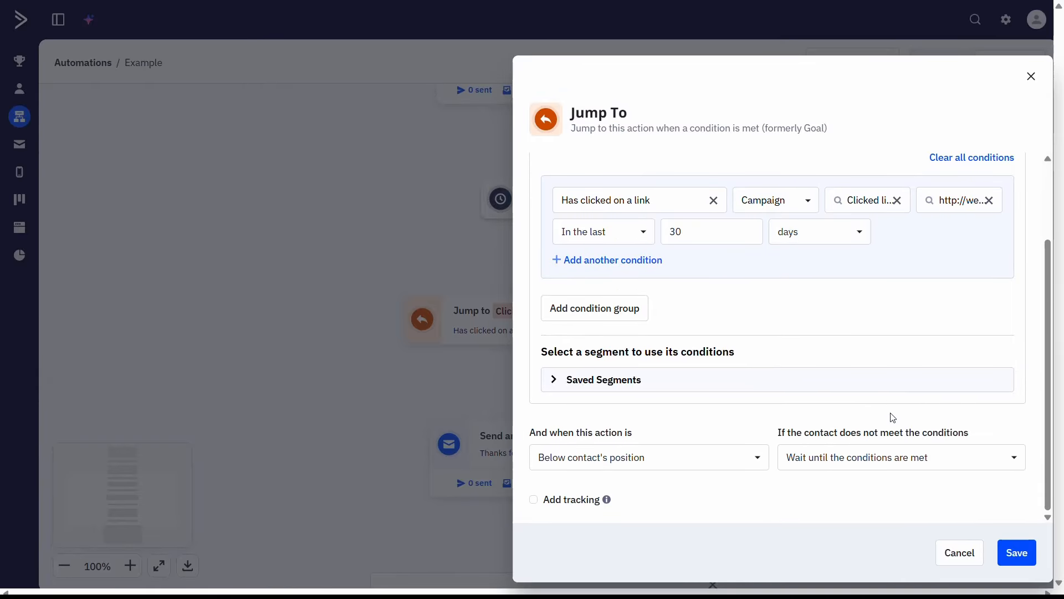
left_click(913, 468)
left_click(917, 511)
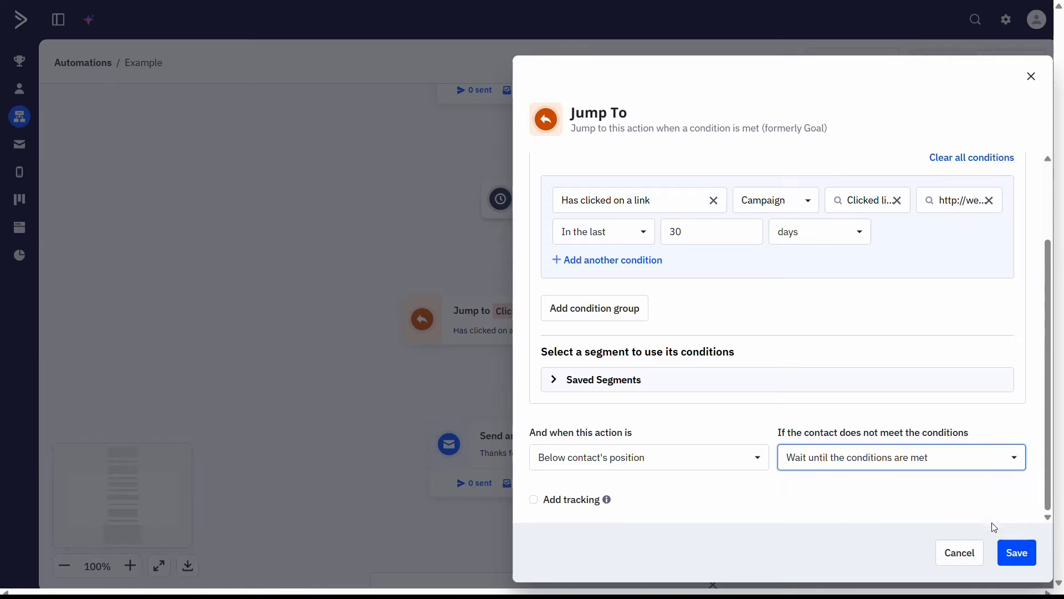
left_click(1017, 552)
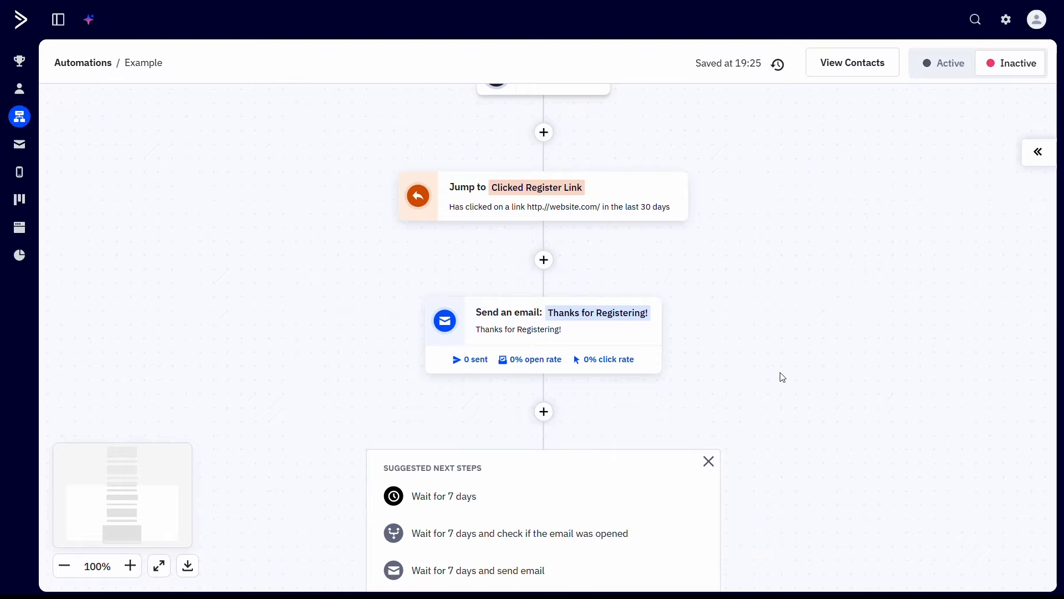
mouse_move(661, 332)
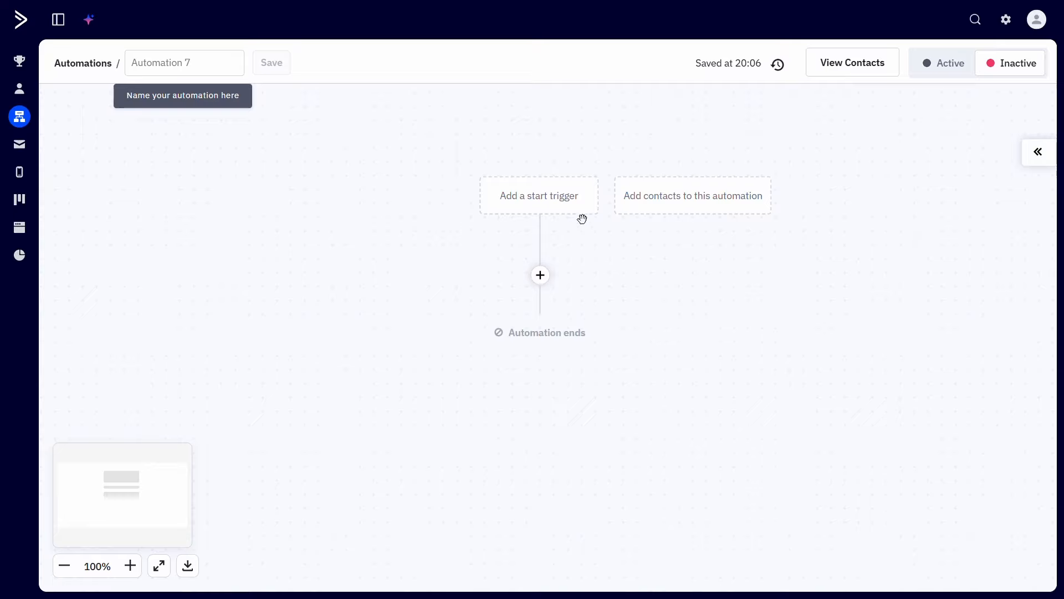
Step: Start Automation 7 when a contact subscribes to any list and add a one-day Wait below the trigger
left_click(574, 211)
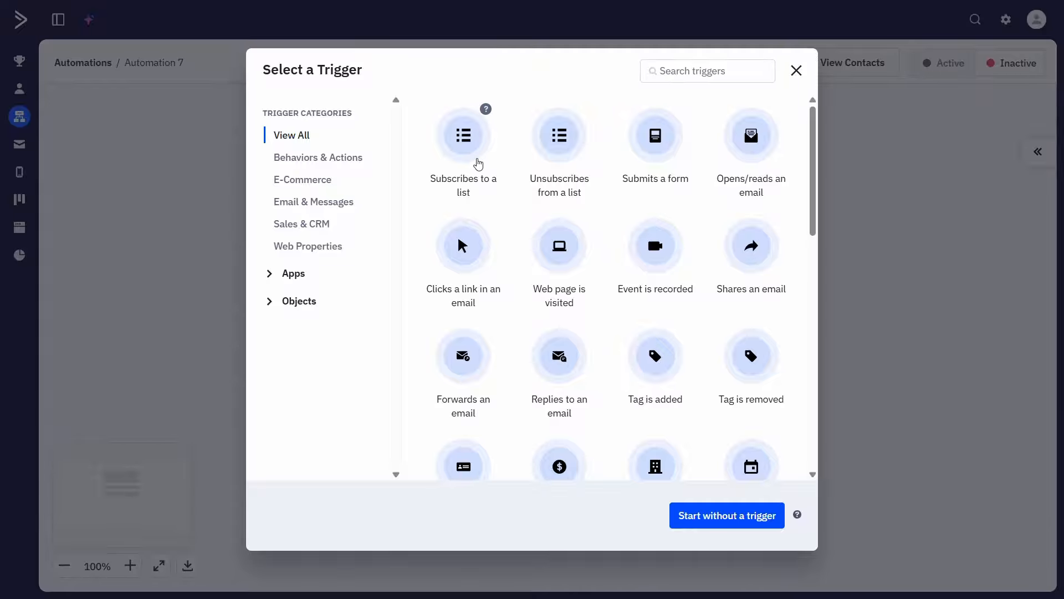
left_click(479, 165)
left_click(748, 238)
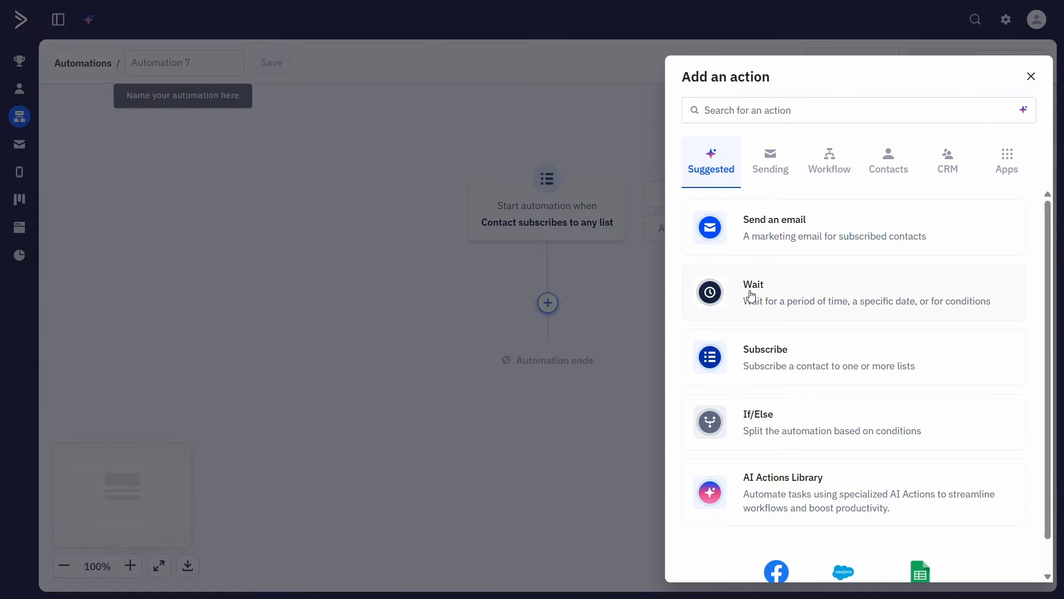
left_click(751, 296)
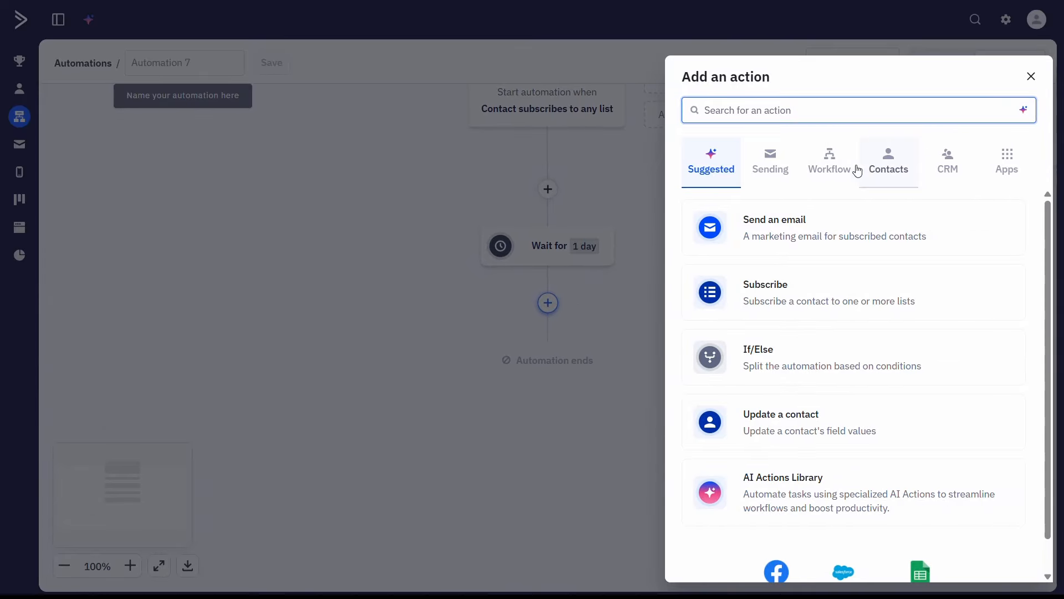
Step: Add a Jump To workflow action after the one-day wait and name it Purchased Product
left_click(840, 168)
left_click(828, 484)
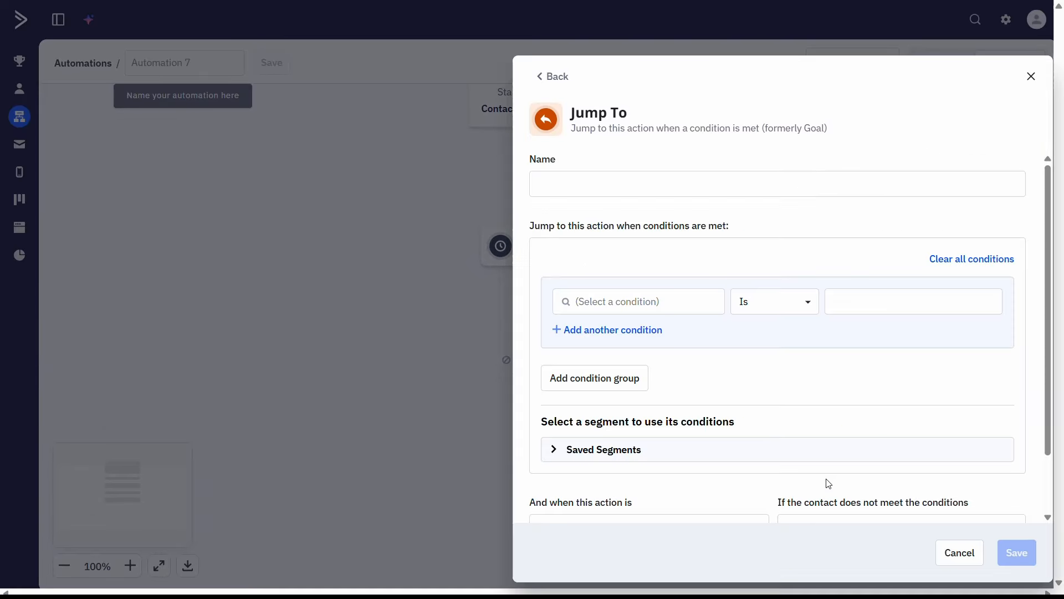
left_click(645, 176)
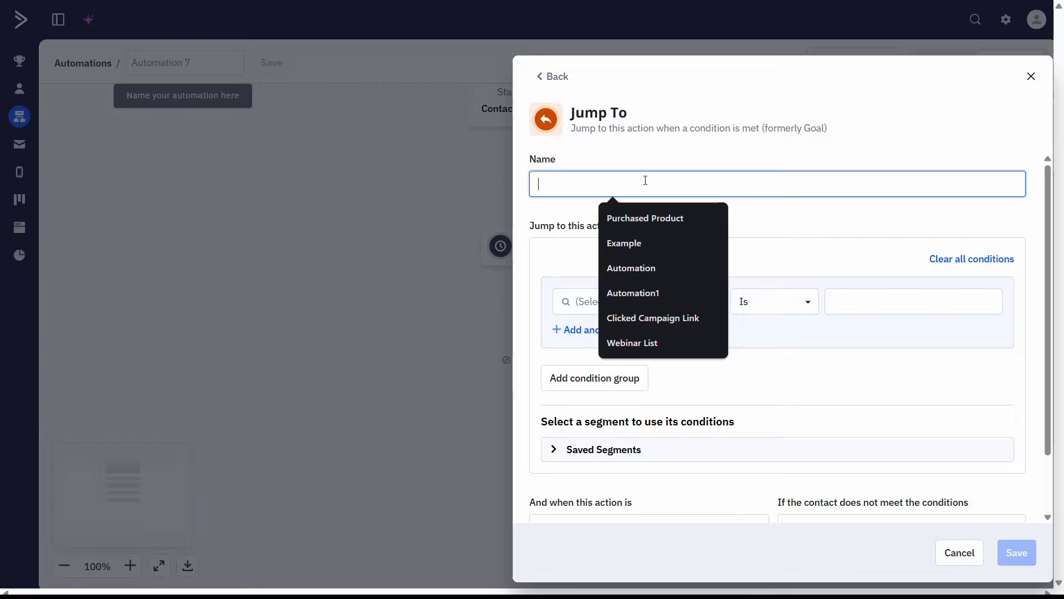
left_click(653, 209)
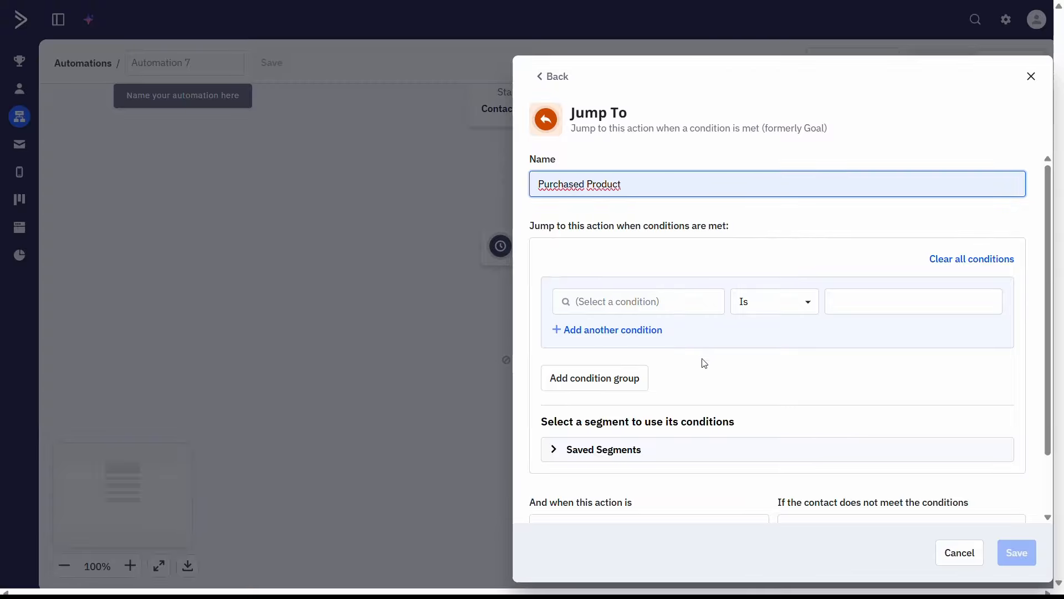
Step: Pick Submitted form from the Actions conditions for the new Jump To action
left_click(696, 308)
left_click(672, 398)
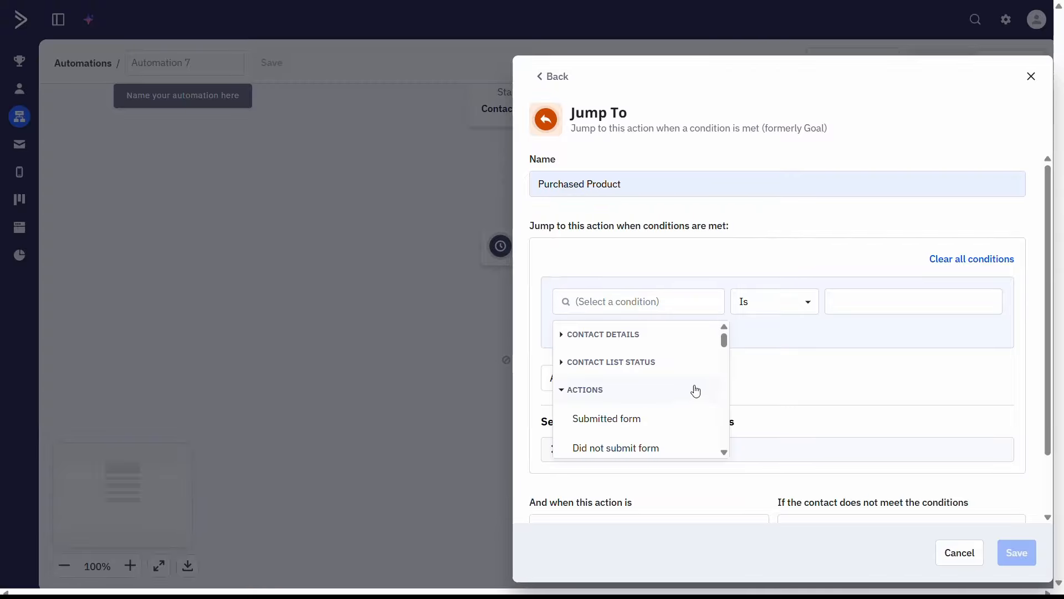
left_click(688, 419)
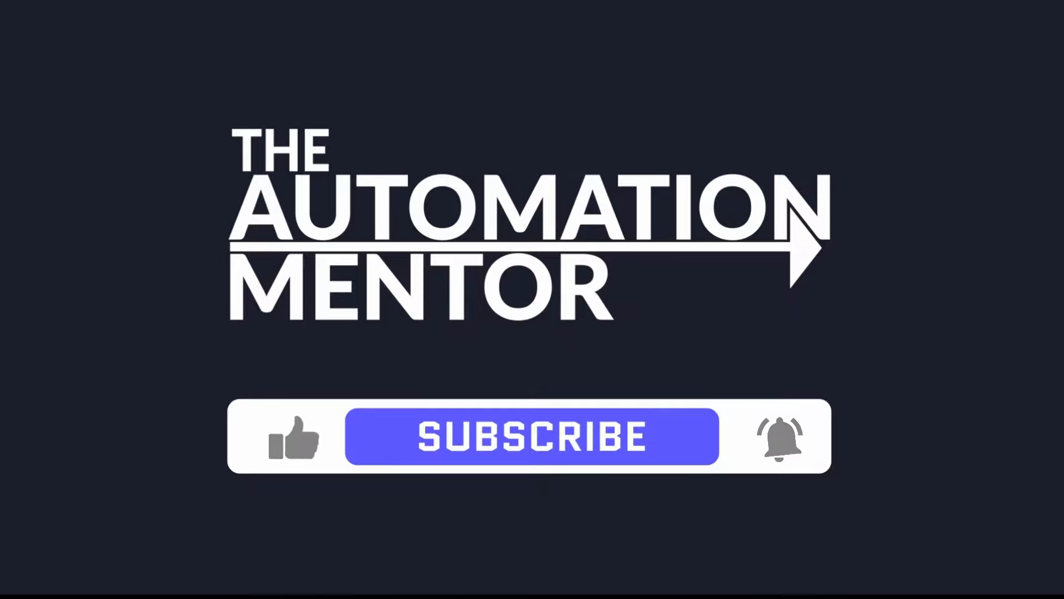